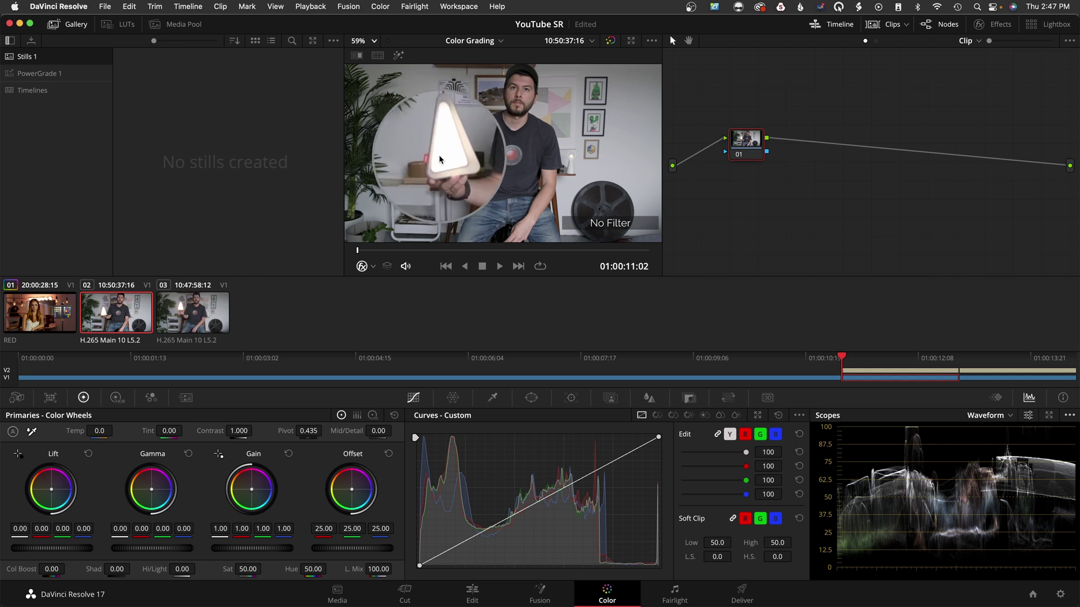
- Switch back and forth between clips 02 and 03 to compare the No Filter and Black Pro-Mist 1/8 shots
click(192, 321)
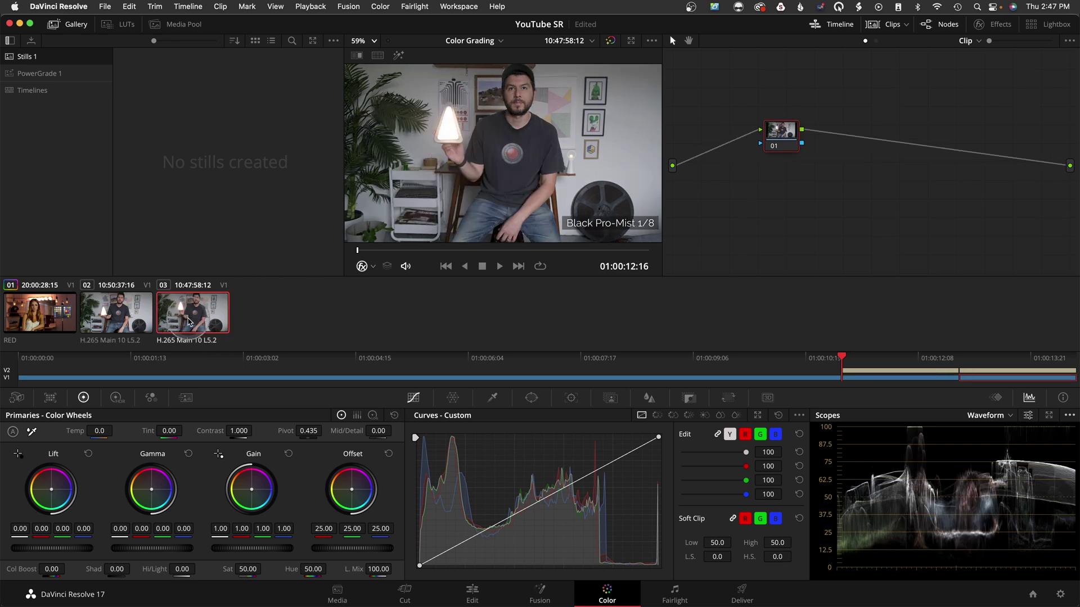
click(129, 322)
click(189, 318)
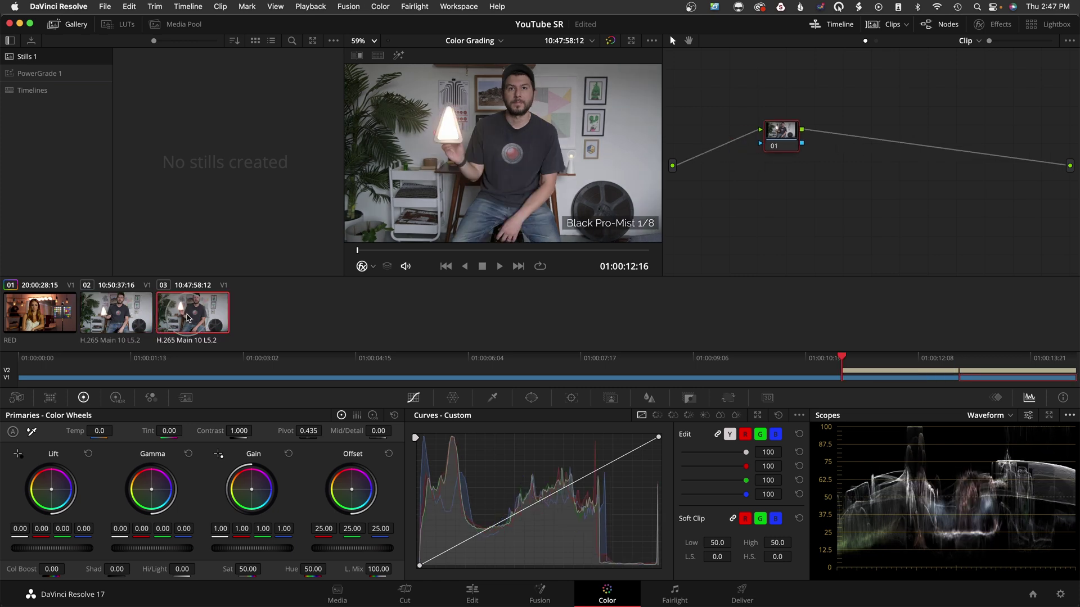
click(143, 322)
click(180, 319)
click(132, 321)
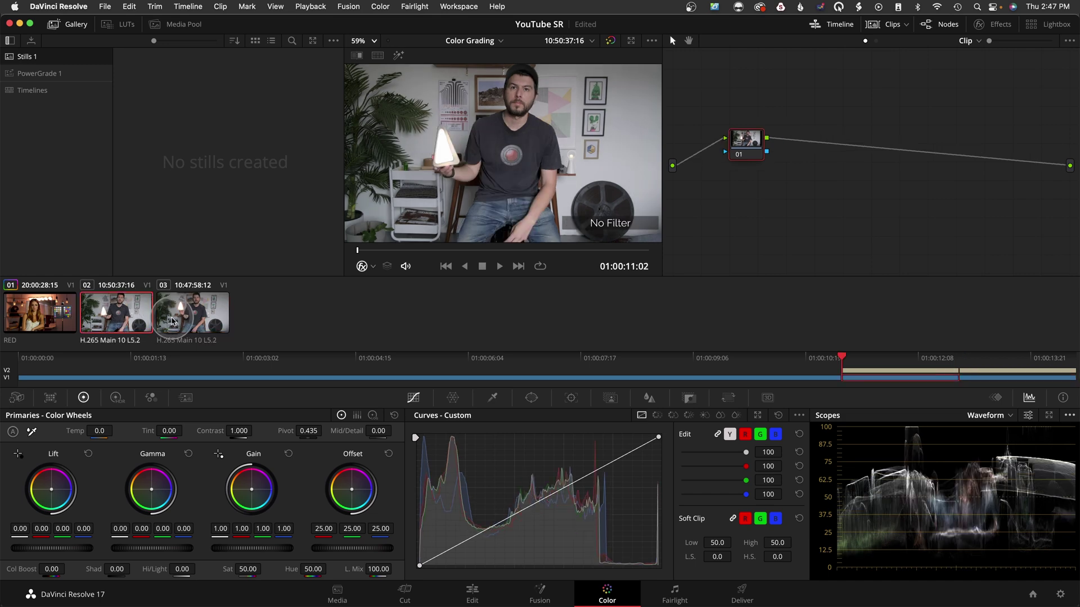
- Compare the No Filter and Black Pro-Mist 1/8 clips full screen, examining the glow around the lamp
key(super+f)
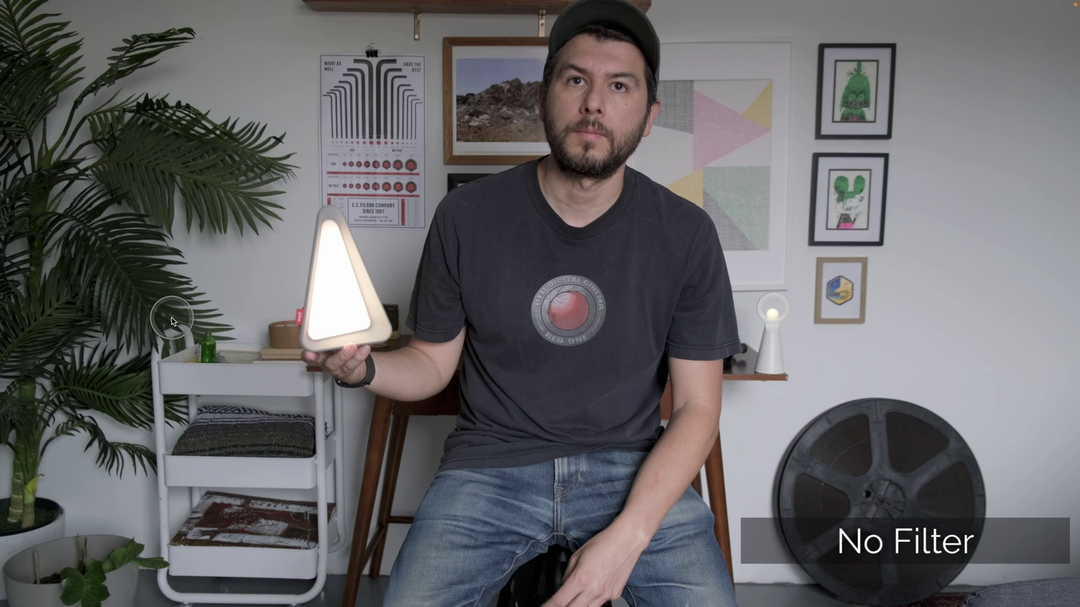
key(Down)
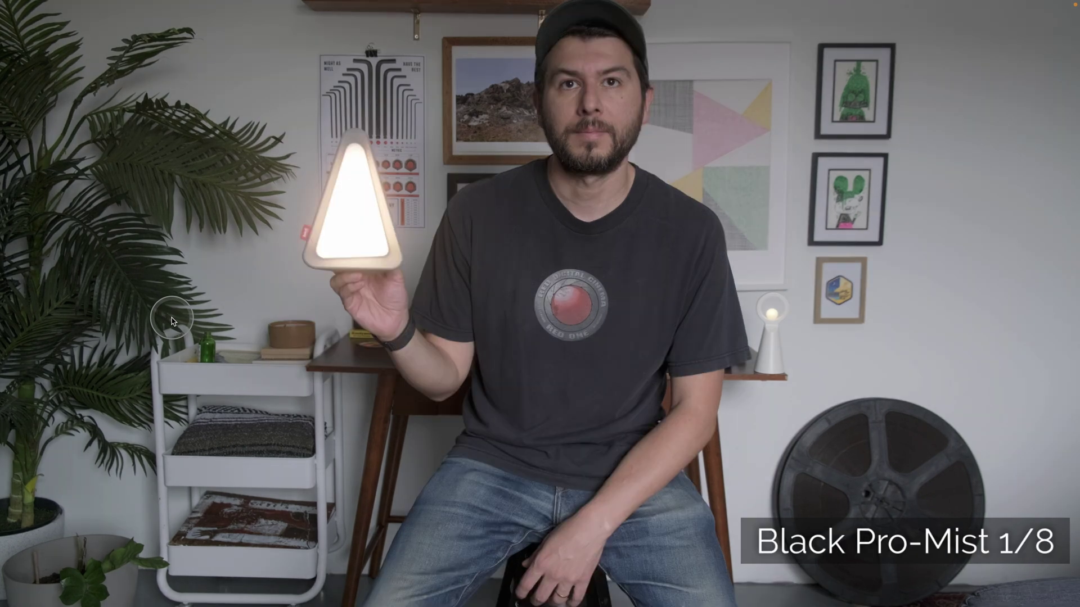
key(Up)
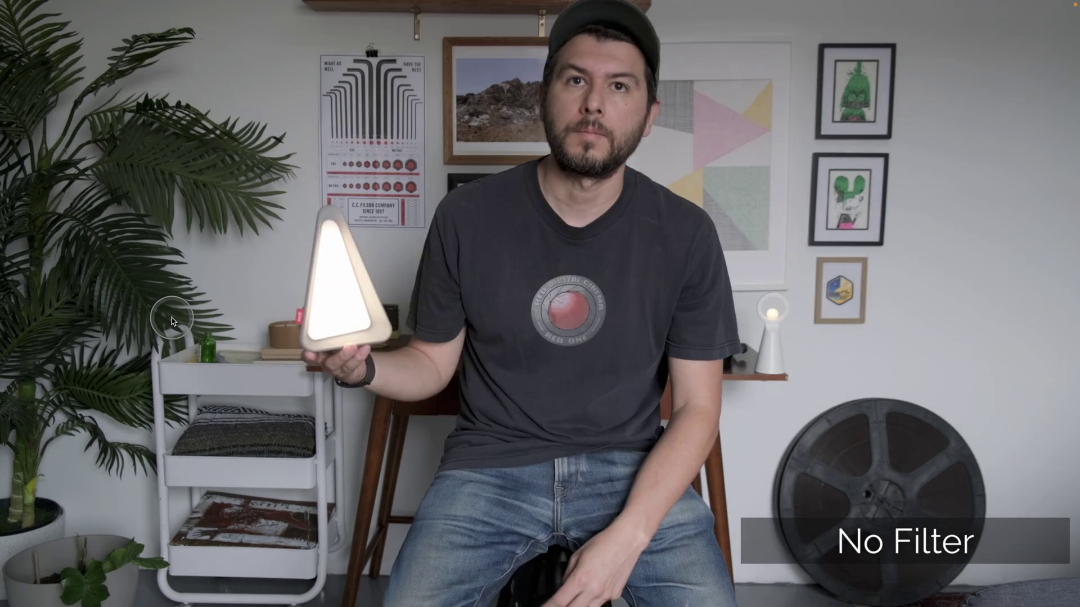
key(Down)
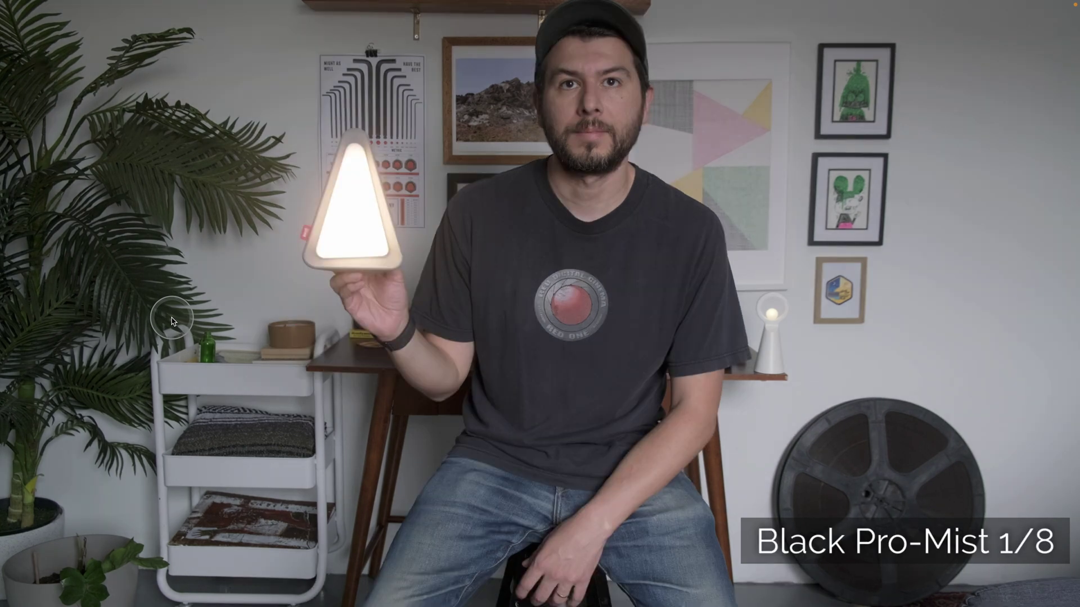
key(Up)
key(Down)
key(Up)
key(Down)
key(Up)
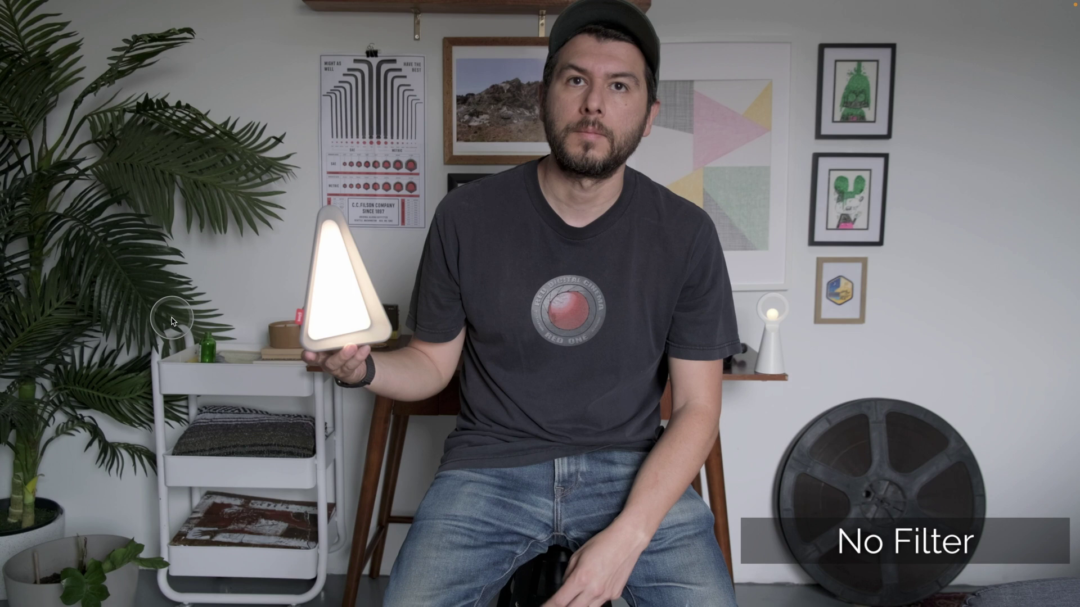
key(Down)
key(Up)
key(Down)
key(Up)
key(Escape)
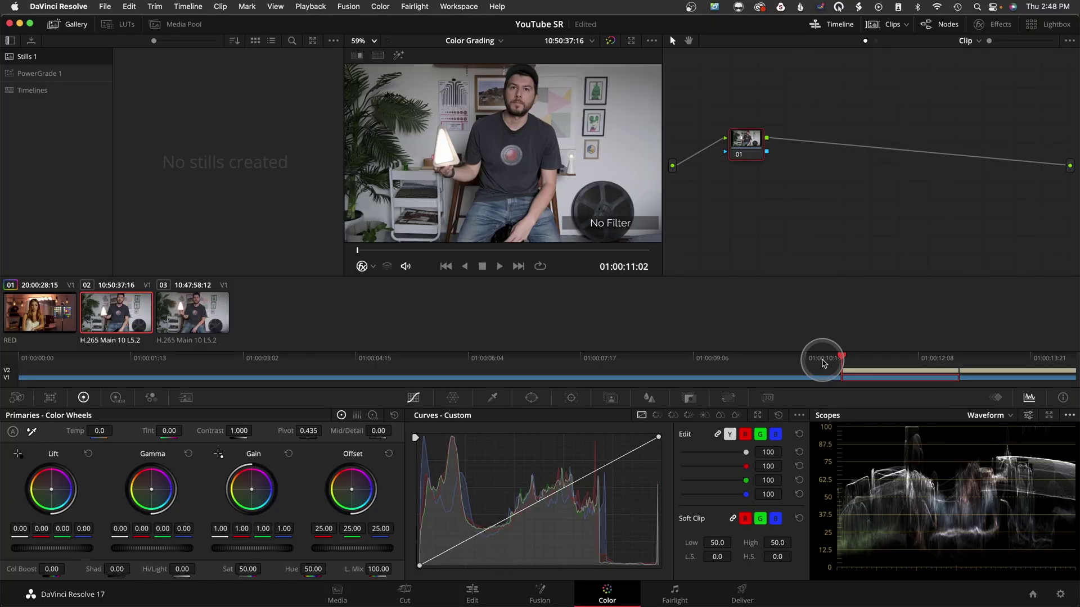
- Alternate between the No Filter and Black Pro-Mist 1/8 clips and examine how their waveforms differ in shadows and highlights
key(Down)
key(Up)
key(Down)
key(Up)
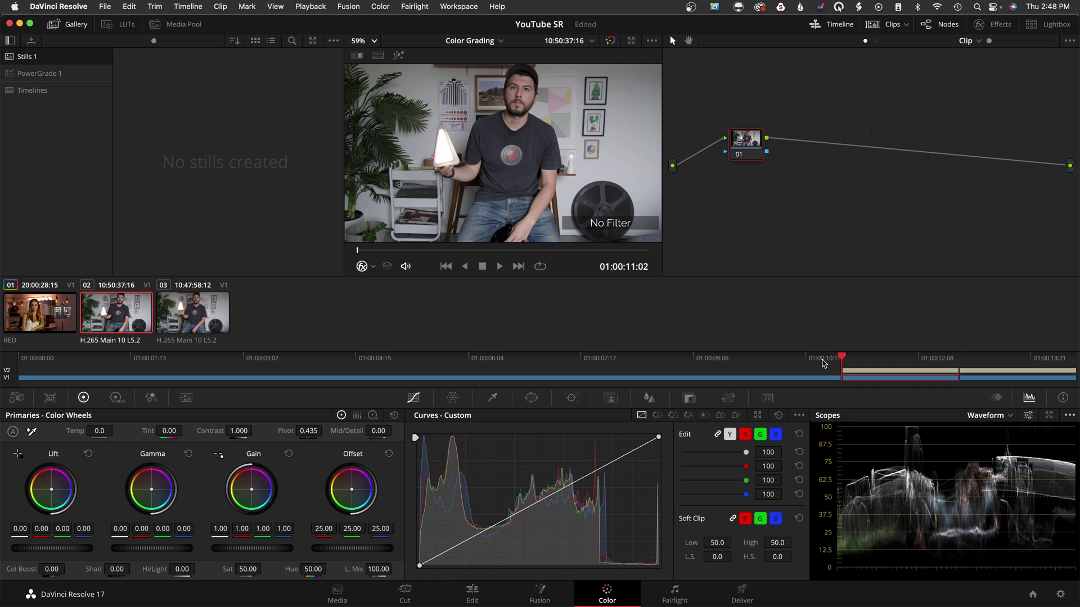
key(Down)
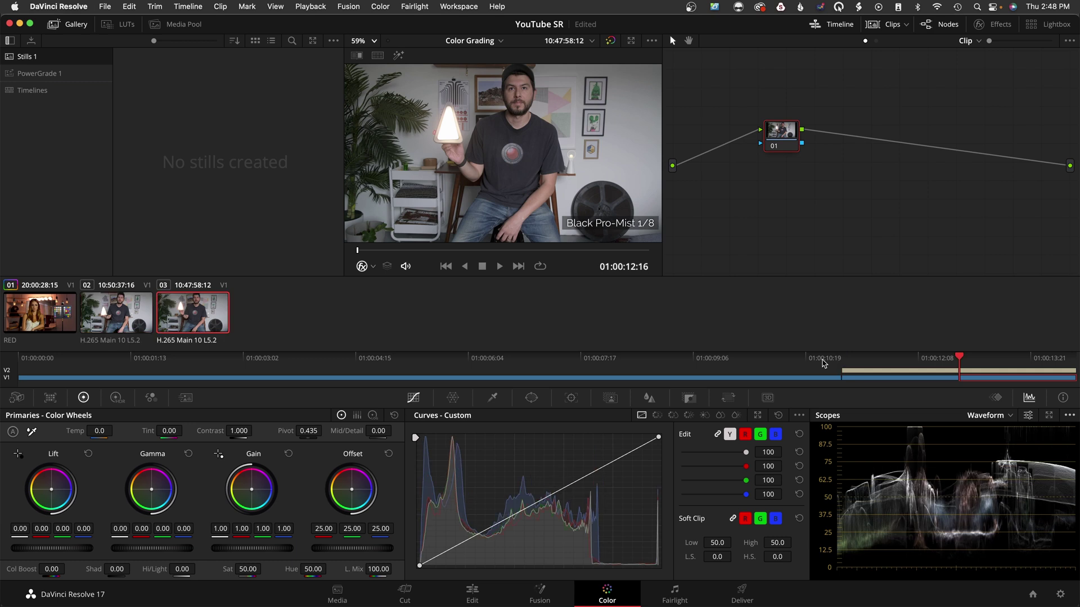
key(Up)
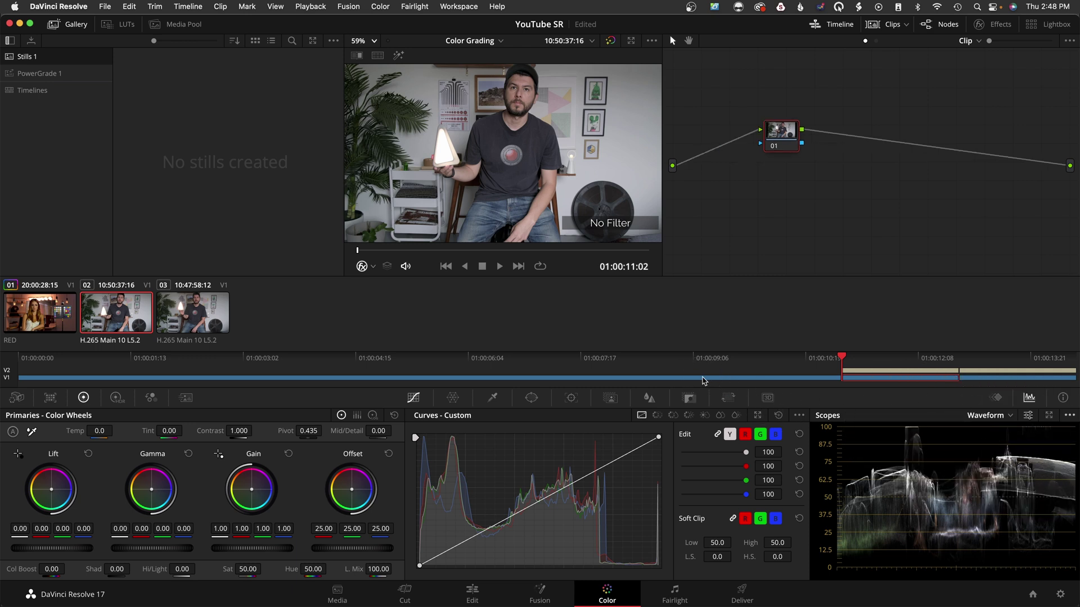
key(Down)
key(Up)
key(Down)
key(Up)
key(Down)
key(Up)
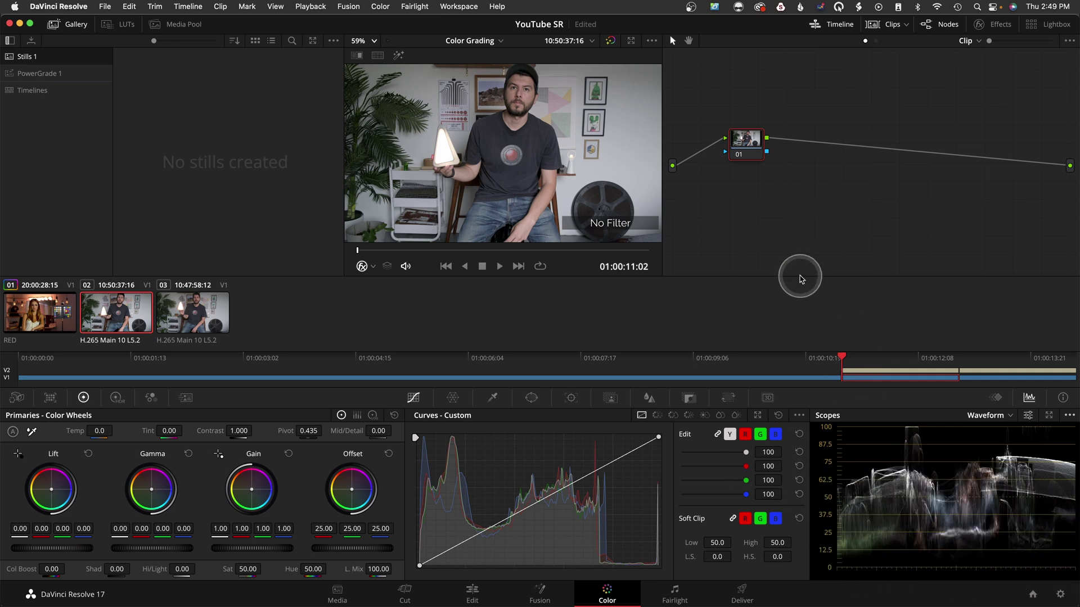
key(Down)
key(Up)
key(Down)
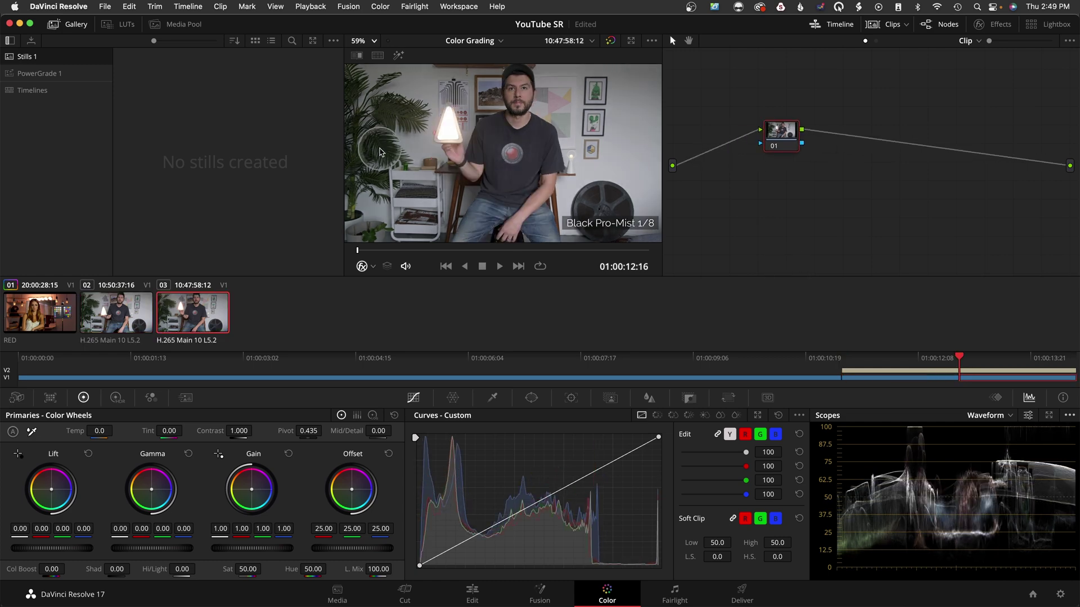
- View the two filter test clips full screen again, alternating between them to examine contrast, shadows and highlight rolloff
key(super+f)
key(Up)
key(Down)
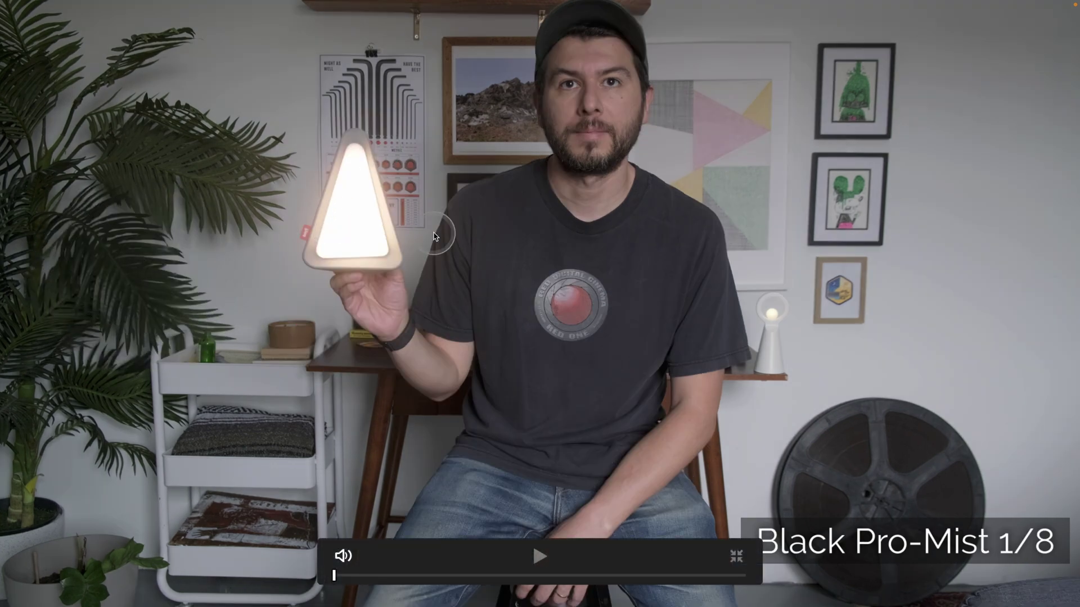
key(Up)
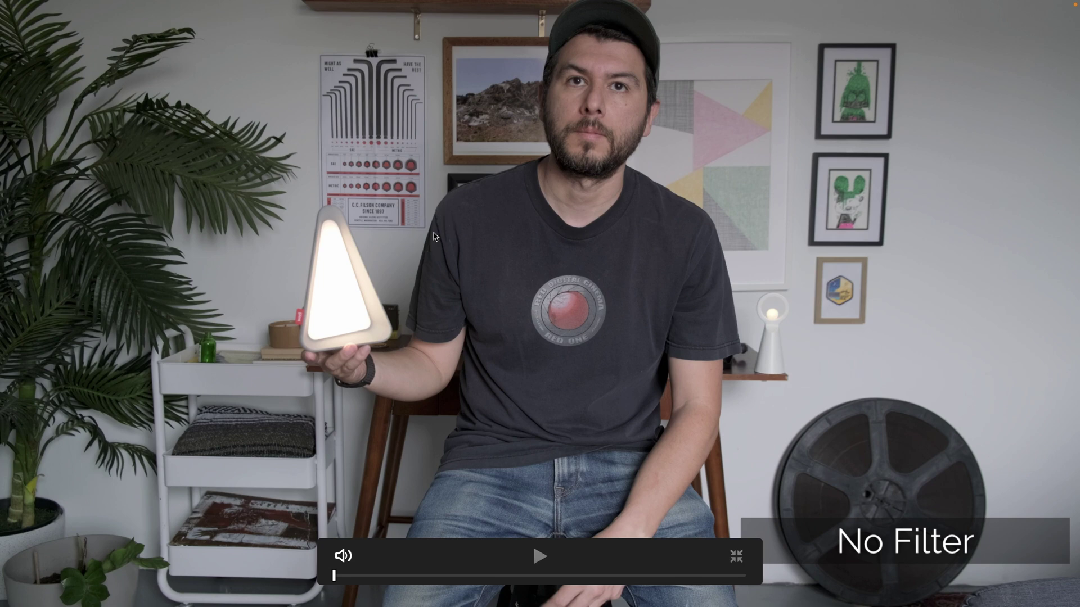
key(Down)
key(Up)
key(Down)
key(Up)
key(Down)
key(Up)
key(Down)
key(Up)
key(Down)
key(Up)
key(Up)
key(Down)
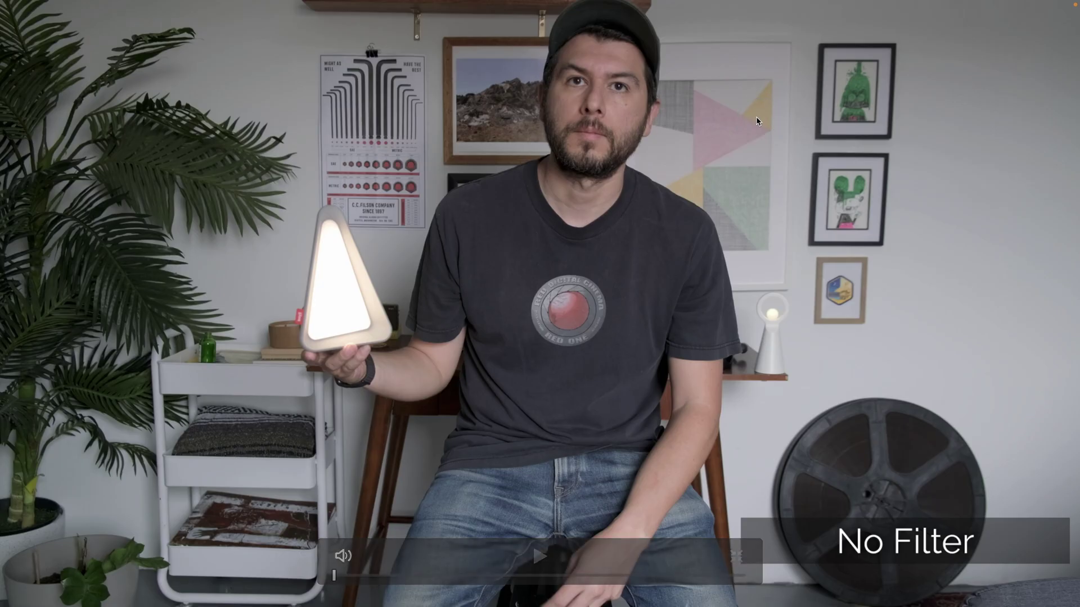
key(Down)
key(Up)
key(Down)
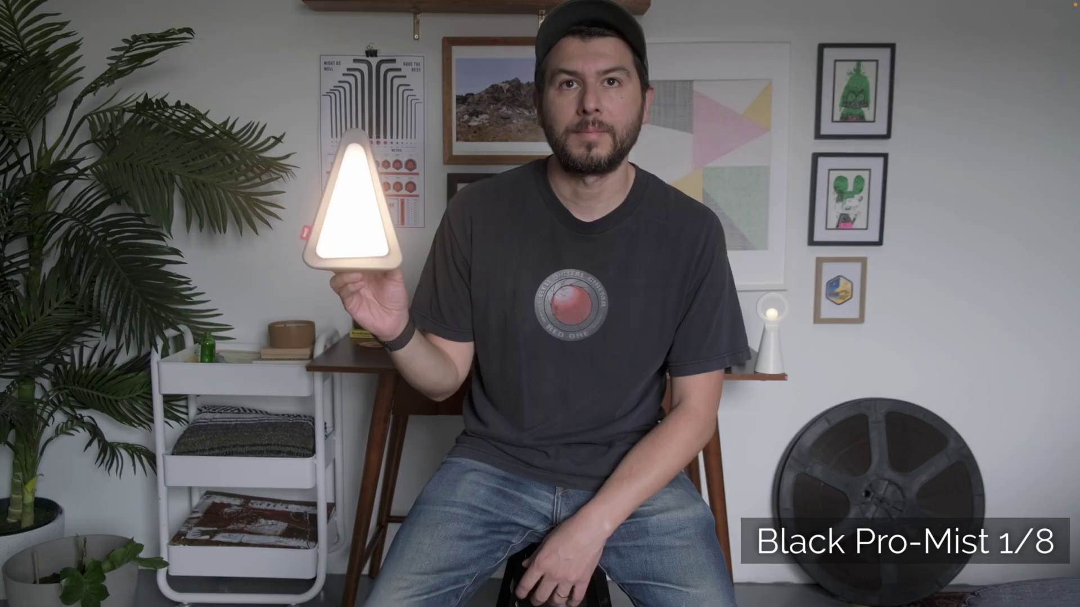
key(Up)
key(Down)
key(Up)
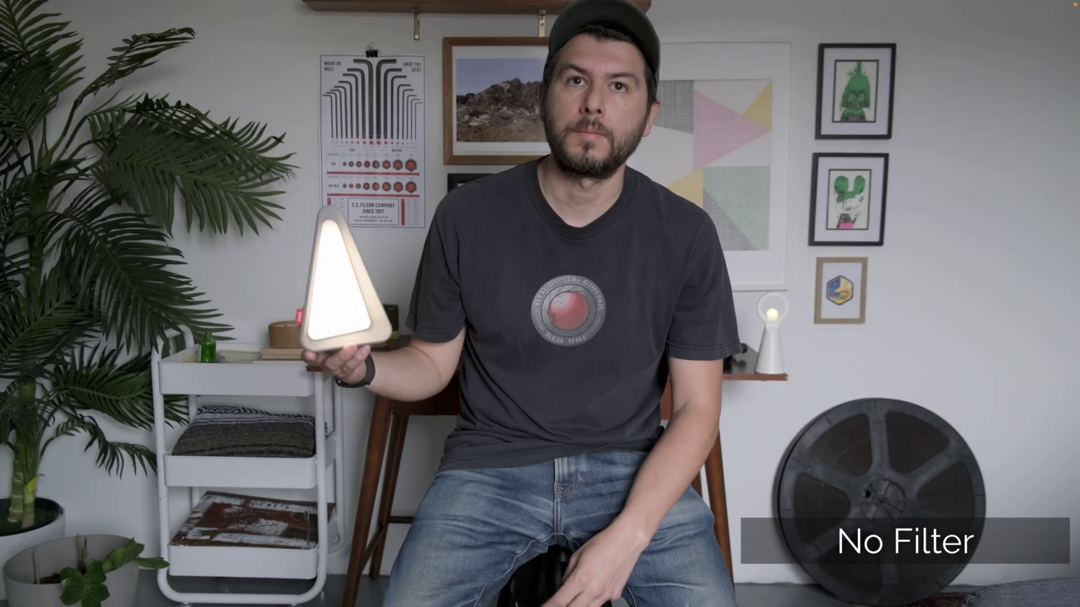
key(Down)
key(Up)
key(Down)
key(Escape)
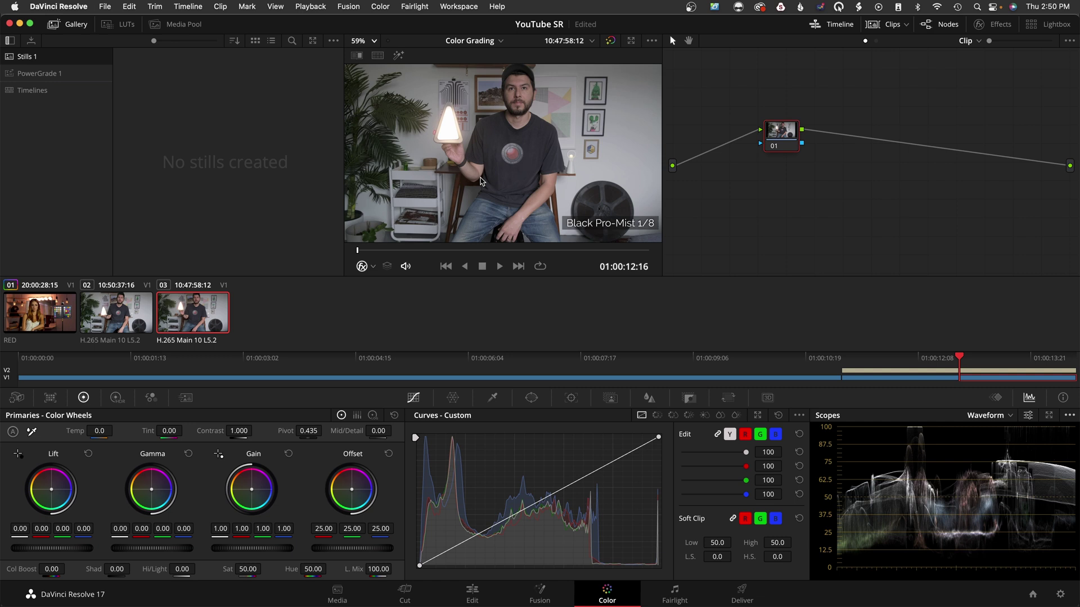
- Select the RED clip 01 and add a serial node after the Primaries node
click(47, 312)
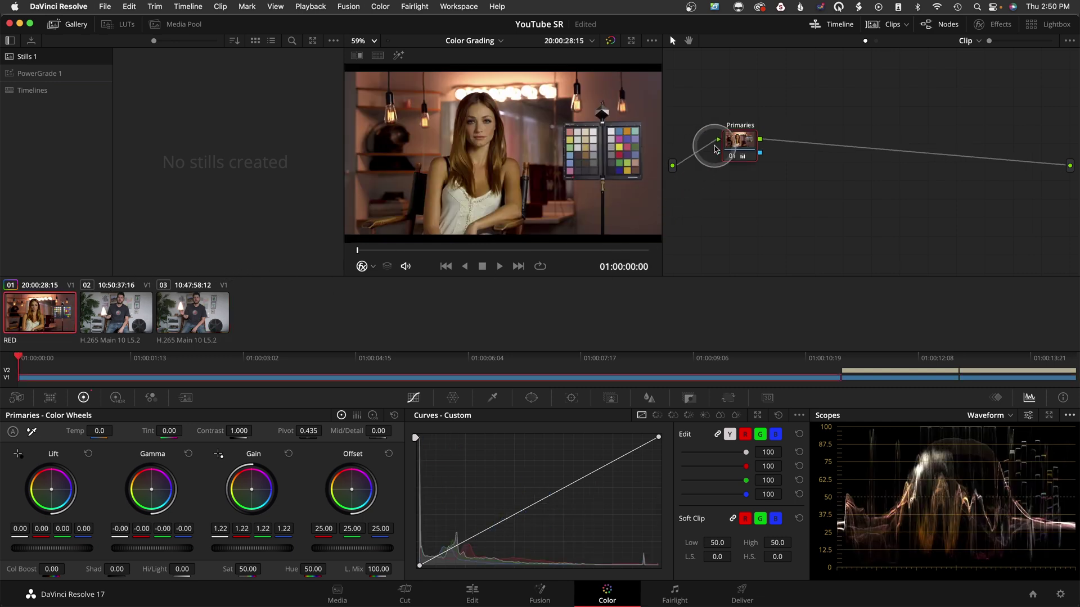
drag(737, 155, 740, 166)
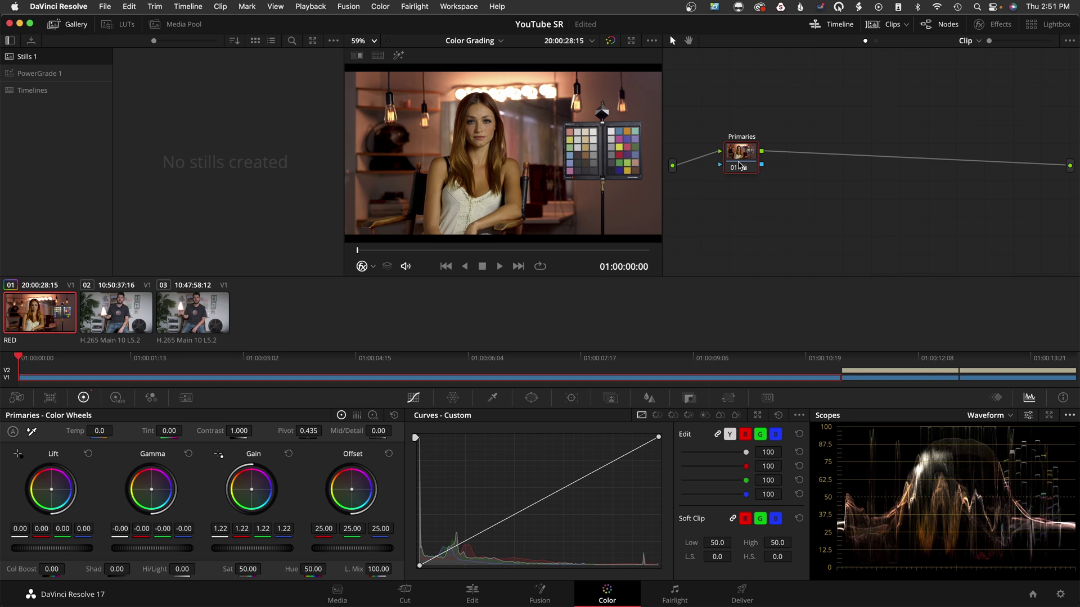
key(alt+s)
click(744, 191)
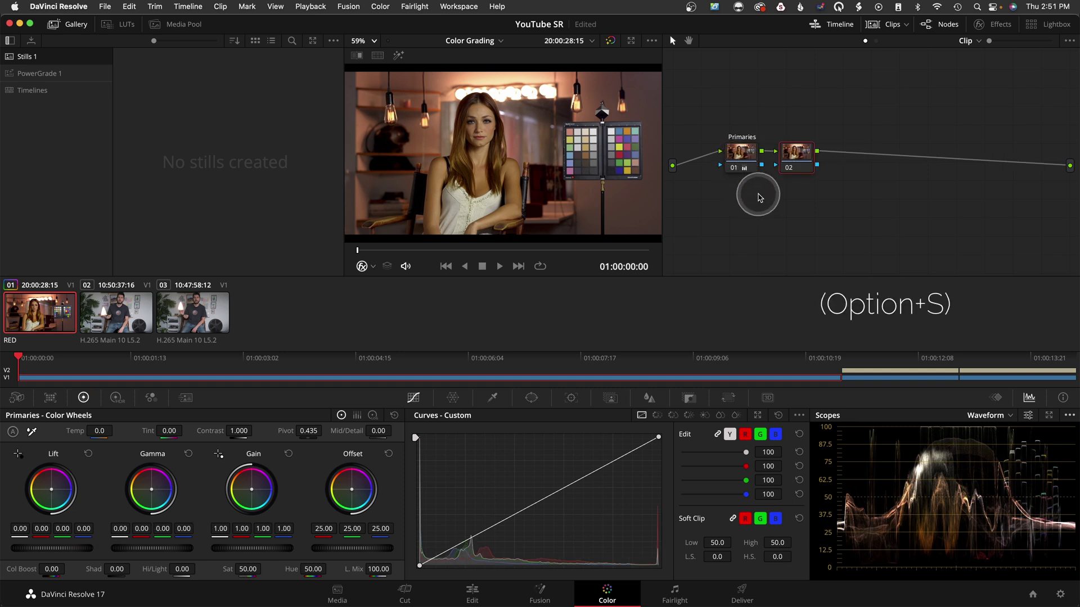
click(678, 314)
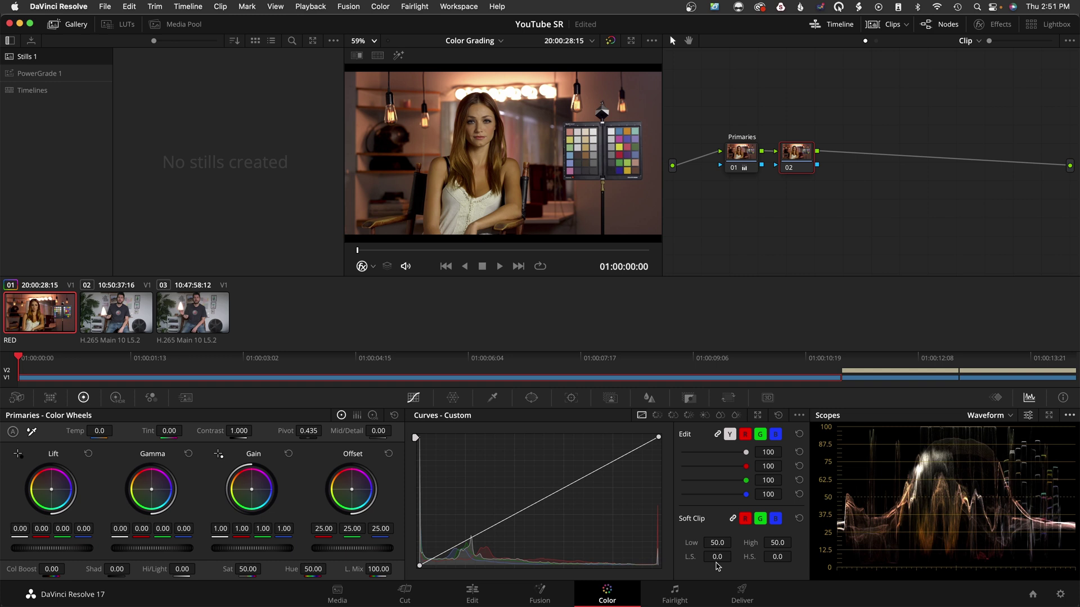
- Raise the Soft Clip low softness (L.S.) on node 02 to 68.9
click(704, 559)
click(760, 562)
click(716, 558)
drag(716, 558, 817, 550)
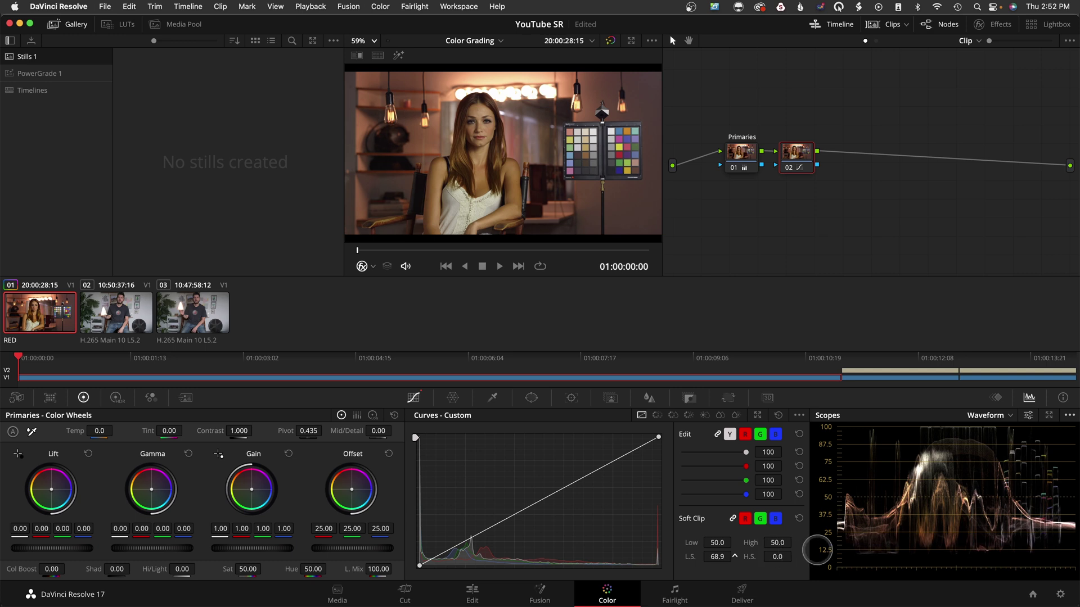
- Toggle node 02 off and on to compare the image before and after the low softness full screen
click(803, 169)
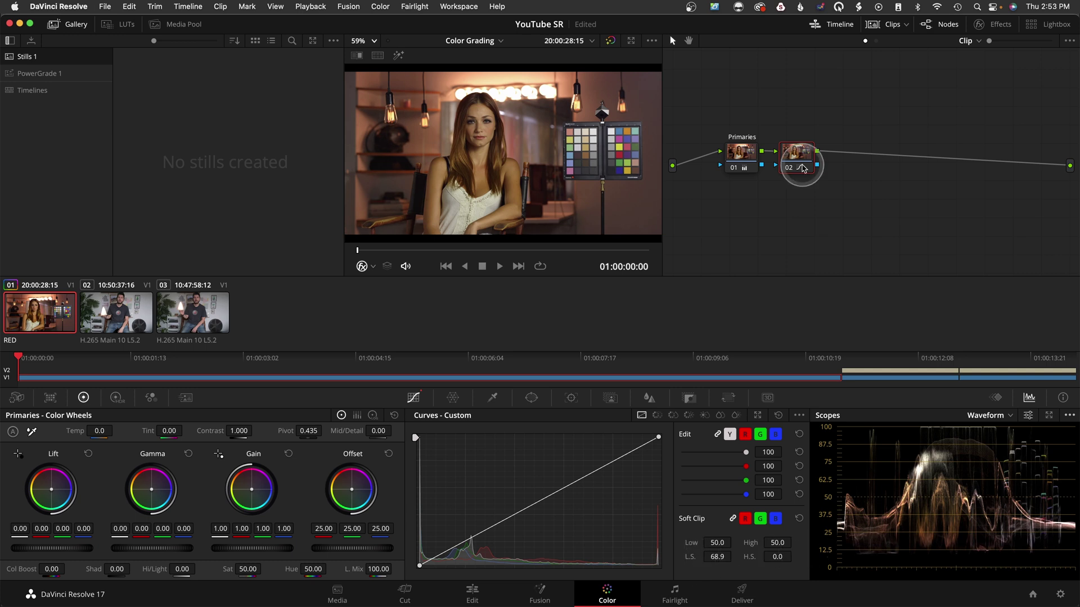
key(ctrl+d)
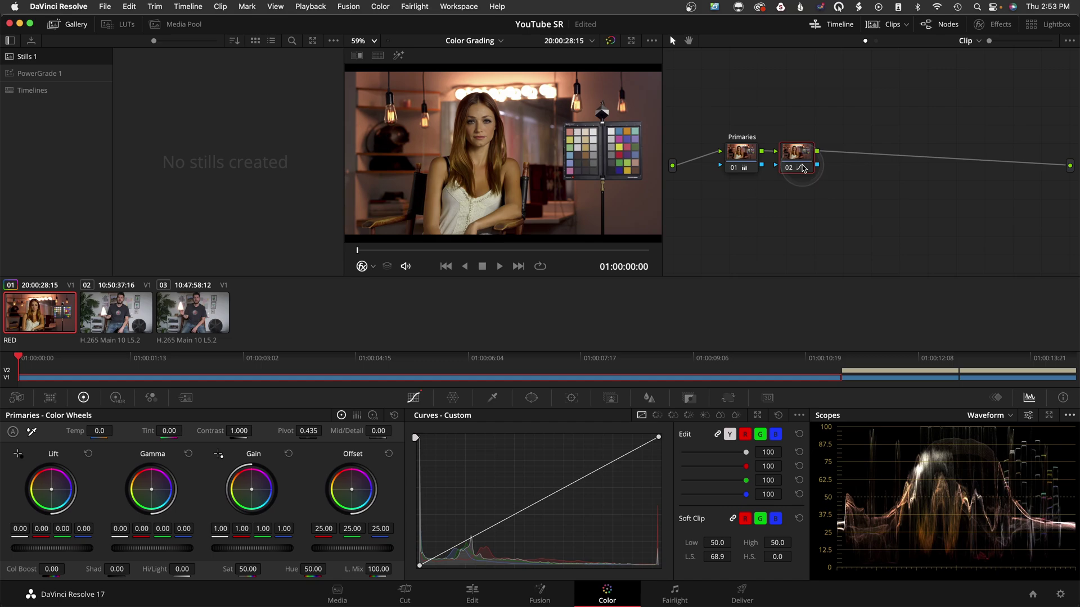
key(ctrl+f)
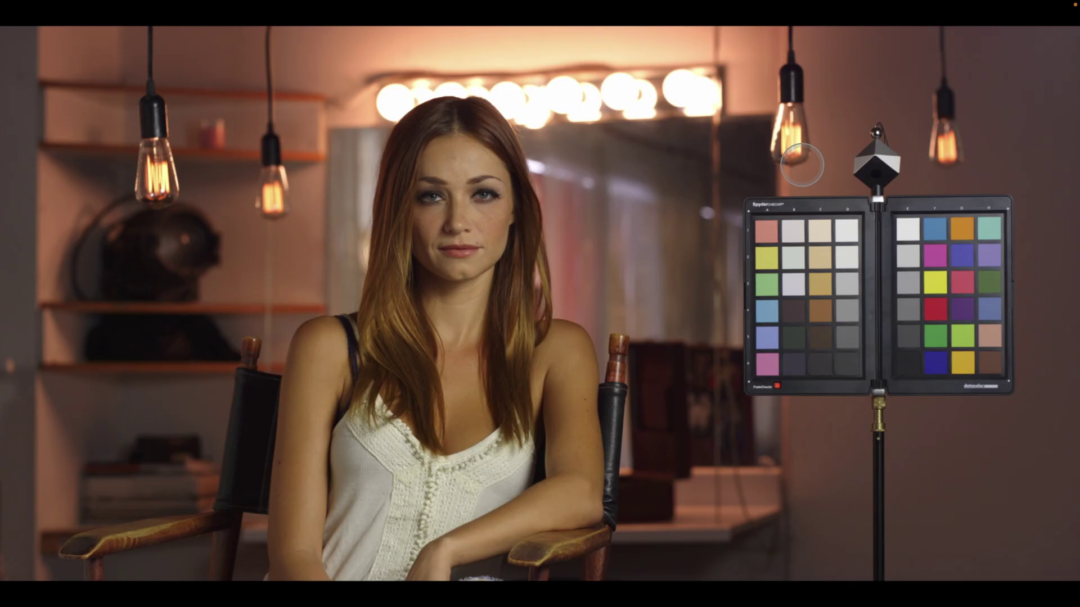
key(ctrl+d)
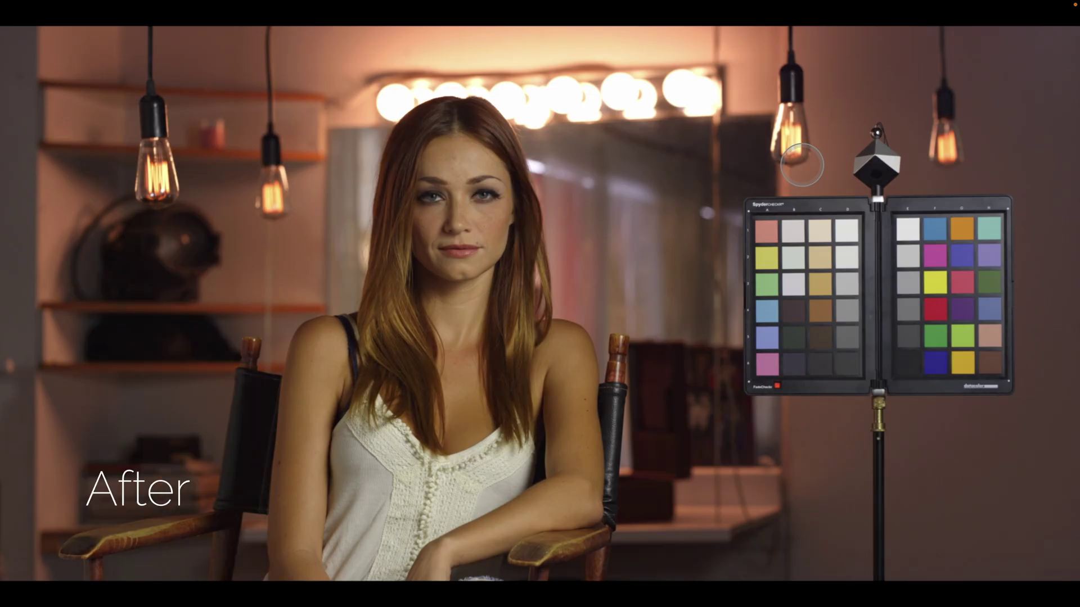
key(Escape)
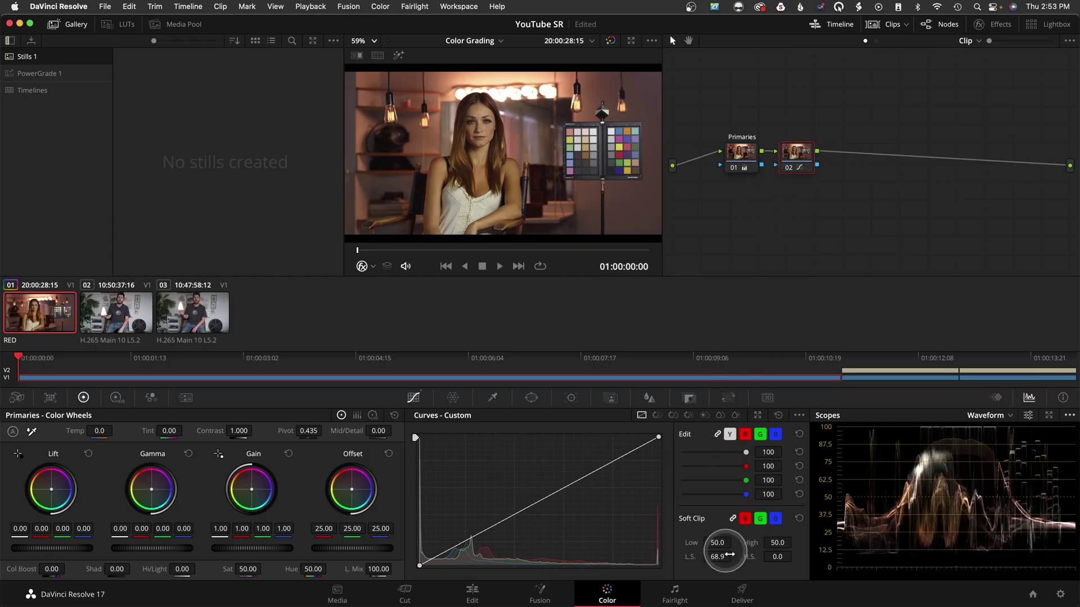
- Raise the Soft Clip high softness (H.S.) on node 02 to 86.0
click(775, 556)
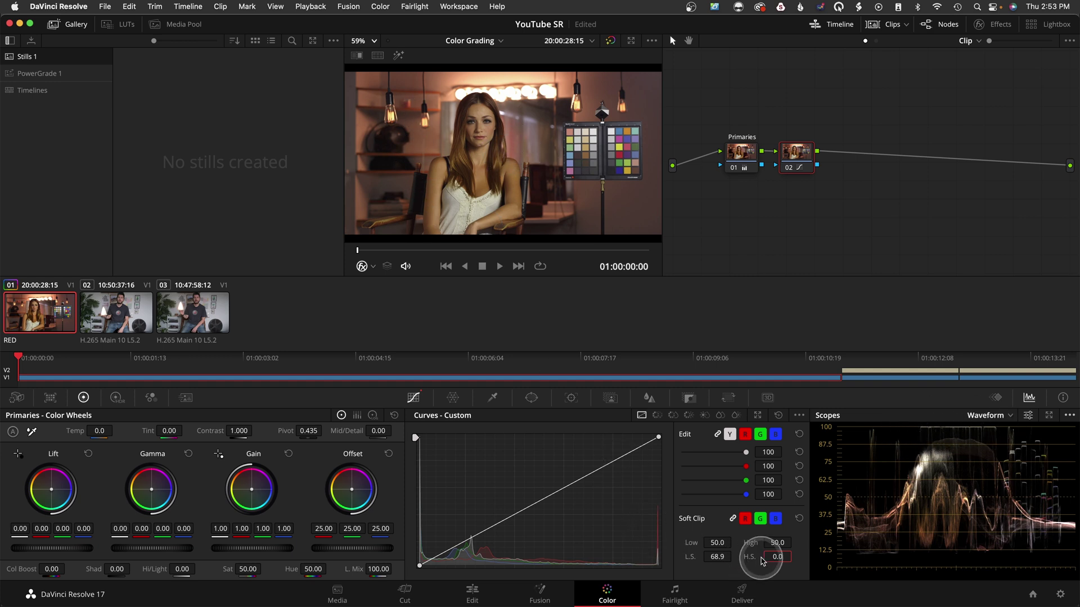
drag(766, 557, 873, 555)
drag(1064, 559, 719, 337)
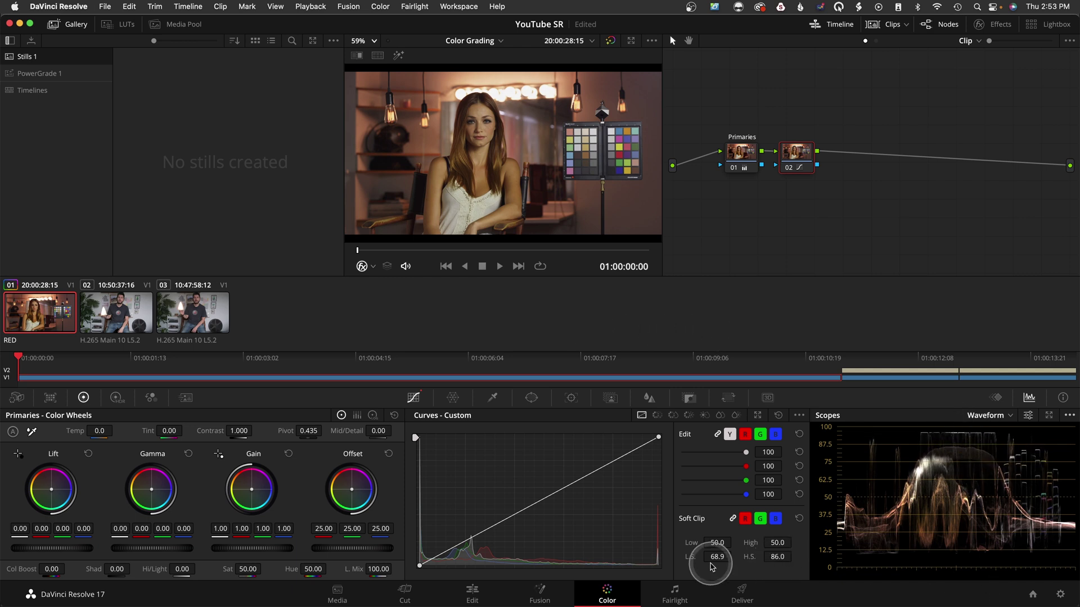
- Compare the highlights full screen with the high softness reset to 0.0 and set to 86.0
double_click(749, 559)
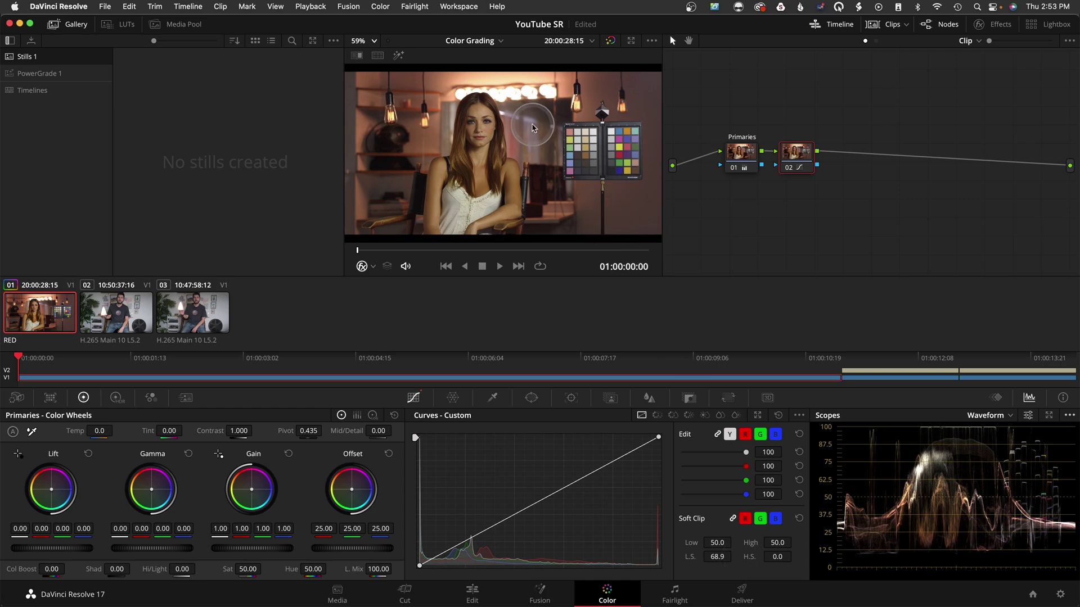
key(super+f)
mouse_move(438, 75)
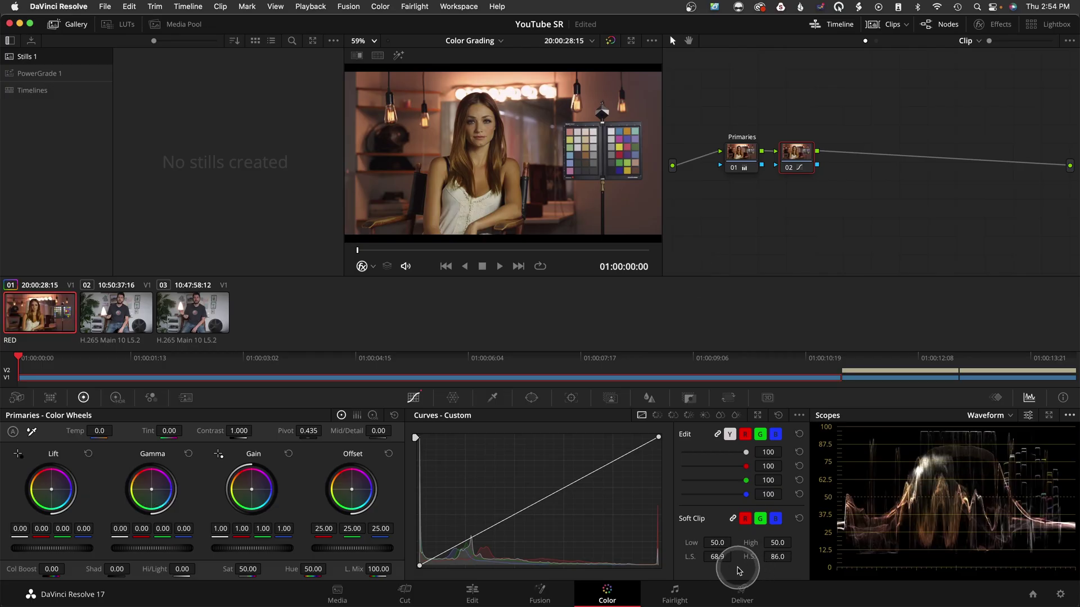
click(808, 157)
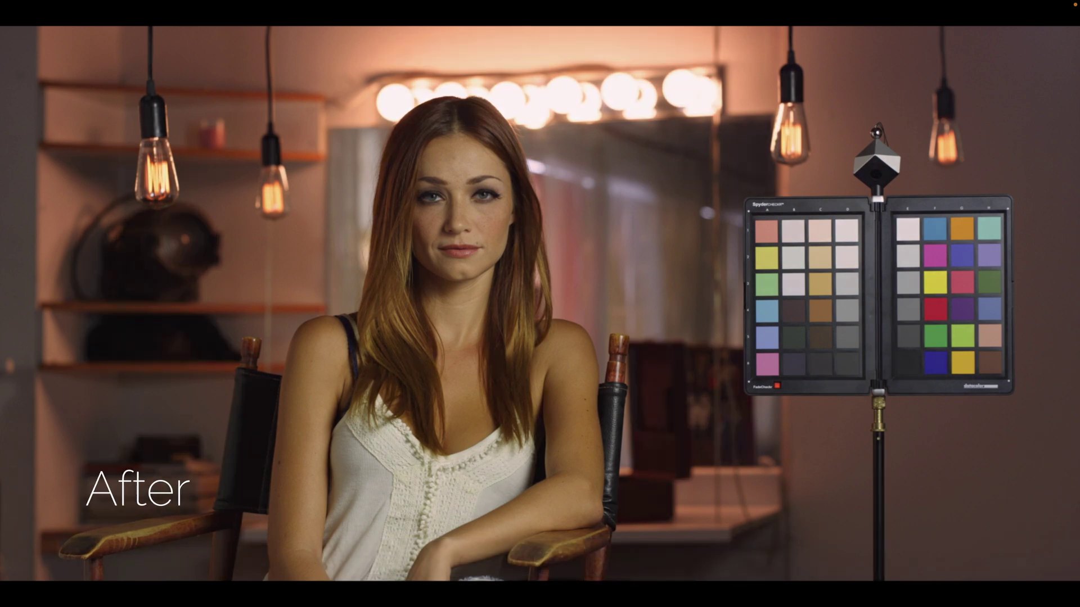
- On node 02, lower the highlights (Hi/Light) to -18.00 and set the Soft Clip high softness (H.S.) to 47.6
click(807, 238)
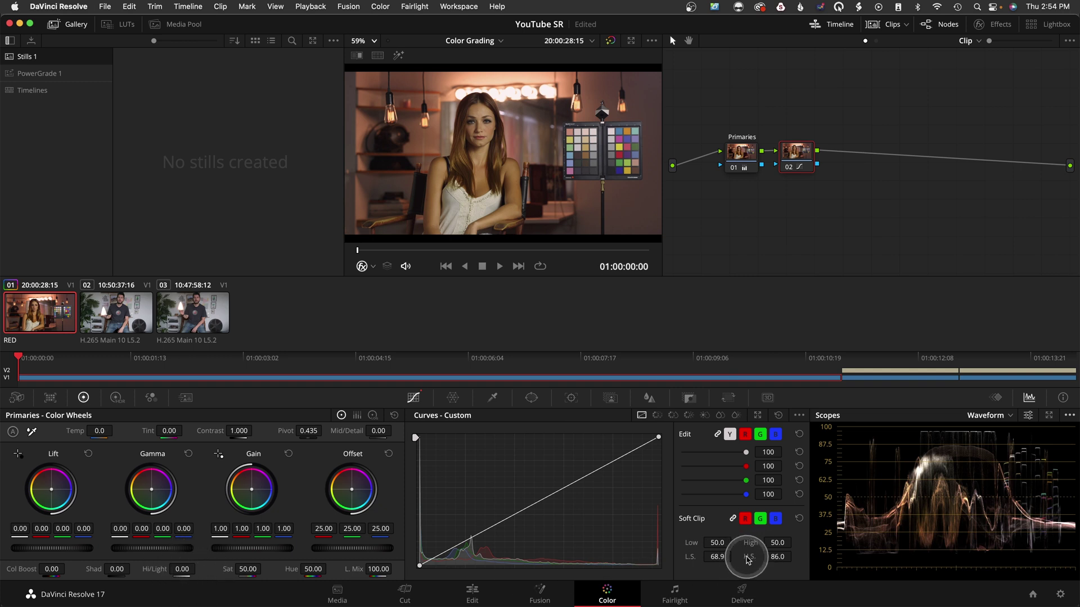
double_click(750, 559)
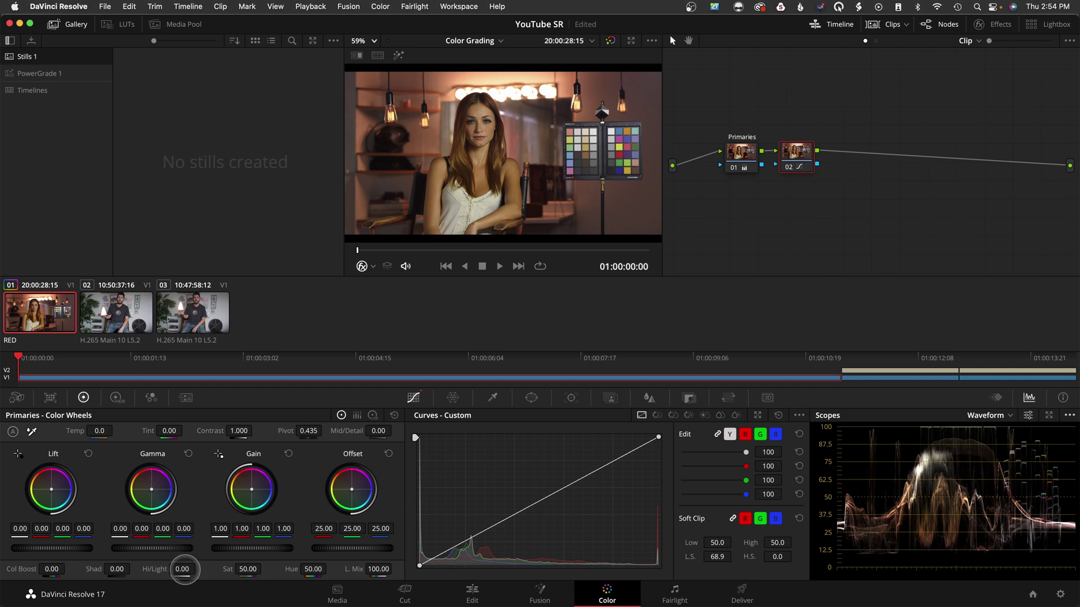
mouse_move(184, 569)
mouse_down()
mouse_move(120, 569)
mouse_move(181, 568)
mouse_up()
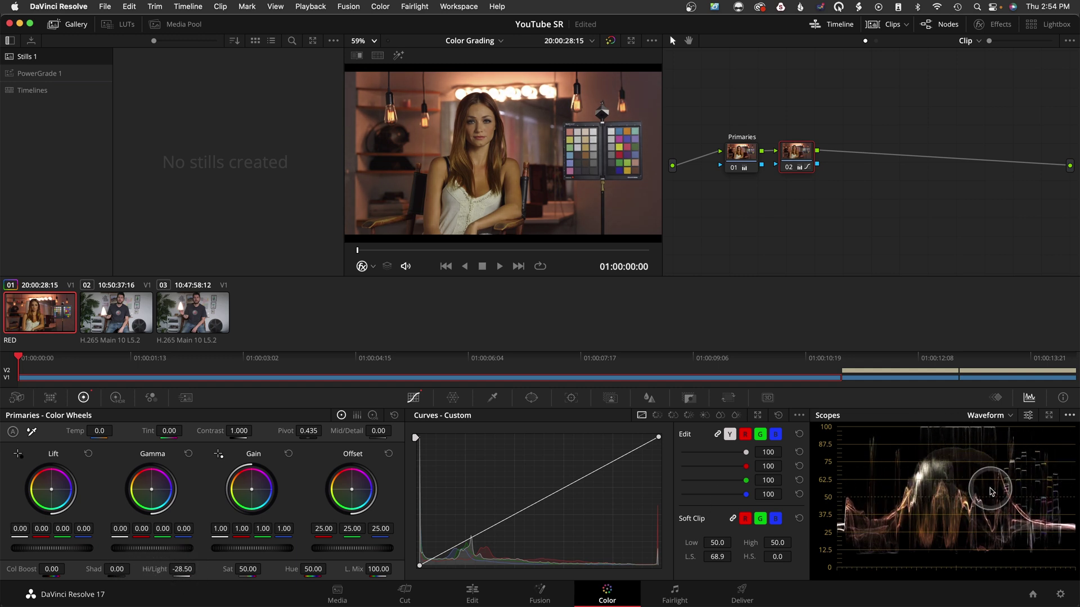
double_click(153, 569)
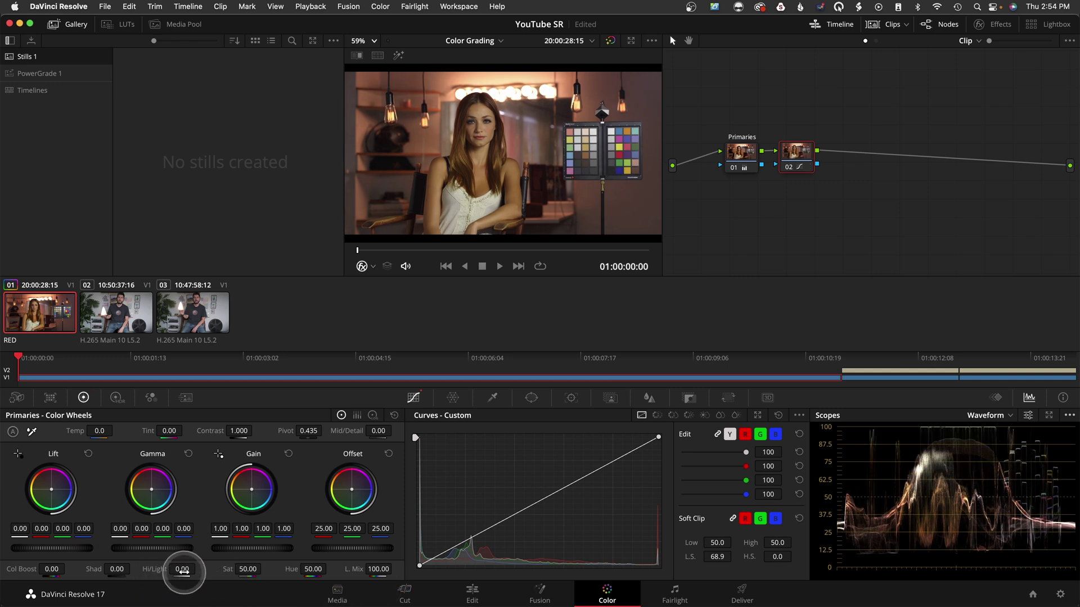
drag(187, 571, 162, 571)
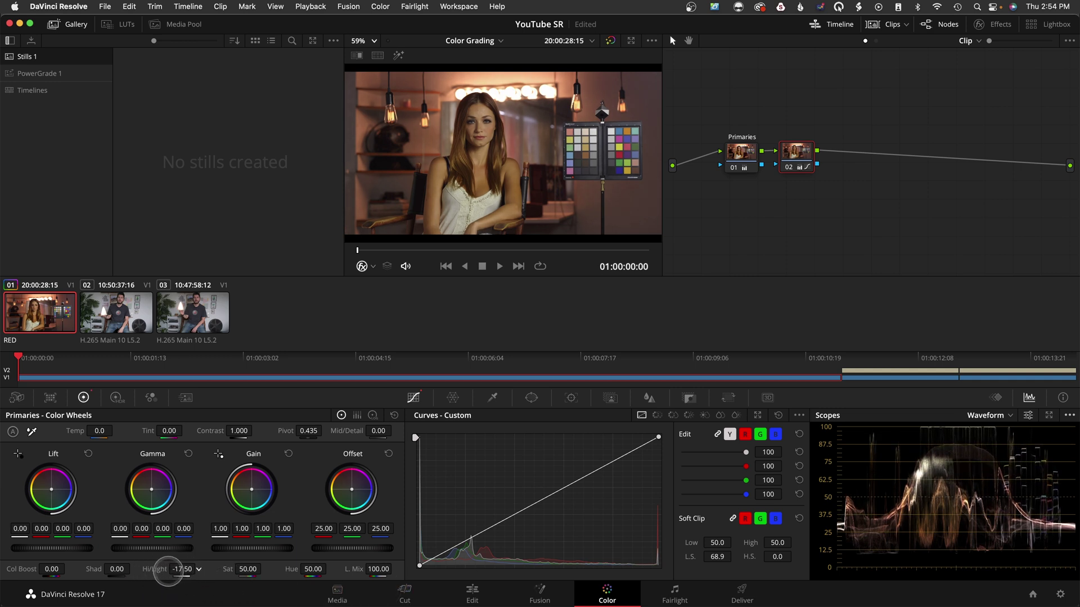
drag(777, 556, 794, 555)
mouse_move(893, 548)
mouse_down()
mouse_move(1049, 552)
mouse_move(1033, 550)
mouse_up()
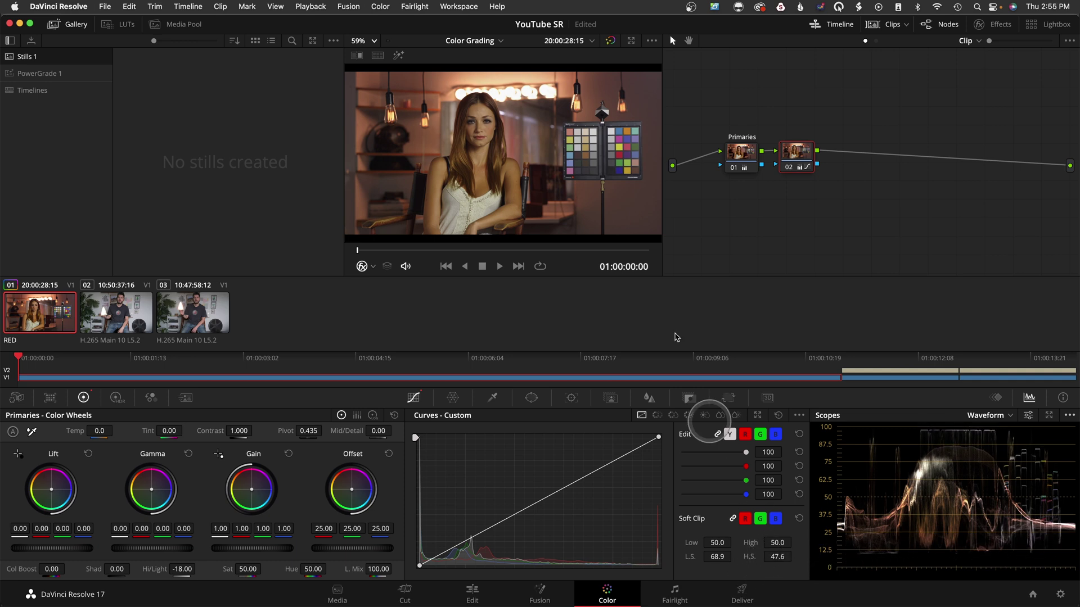
- Toggle node 02 off and on full screen to compare the image before and after the contrast adjustments
key(super+f)
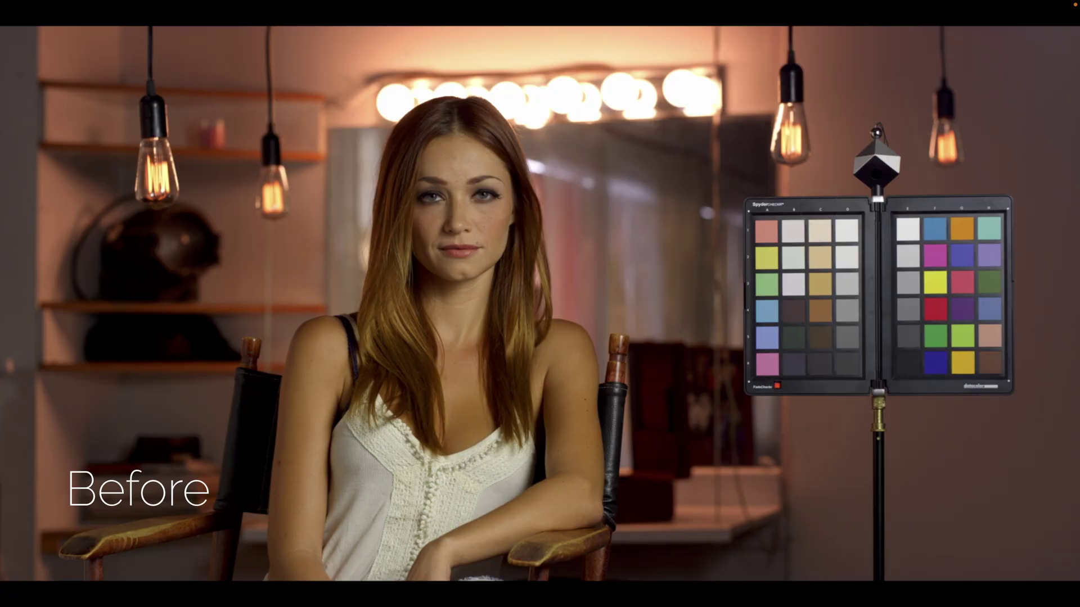
key(shift+d)
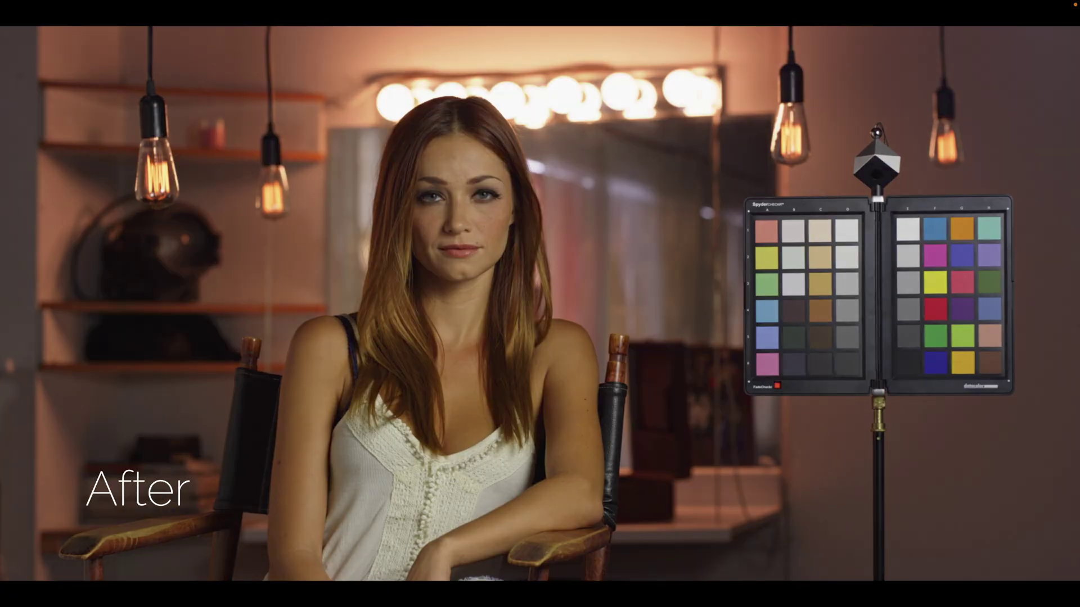
key(shift+d)
key(shift+d)
key(shift+d)
key(shift+d)
key(super+f)
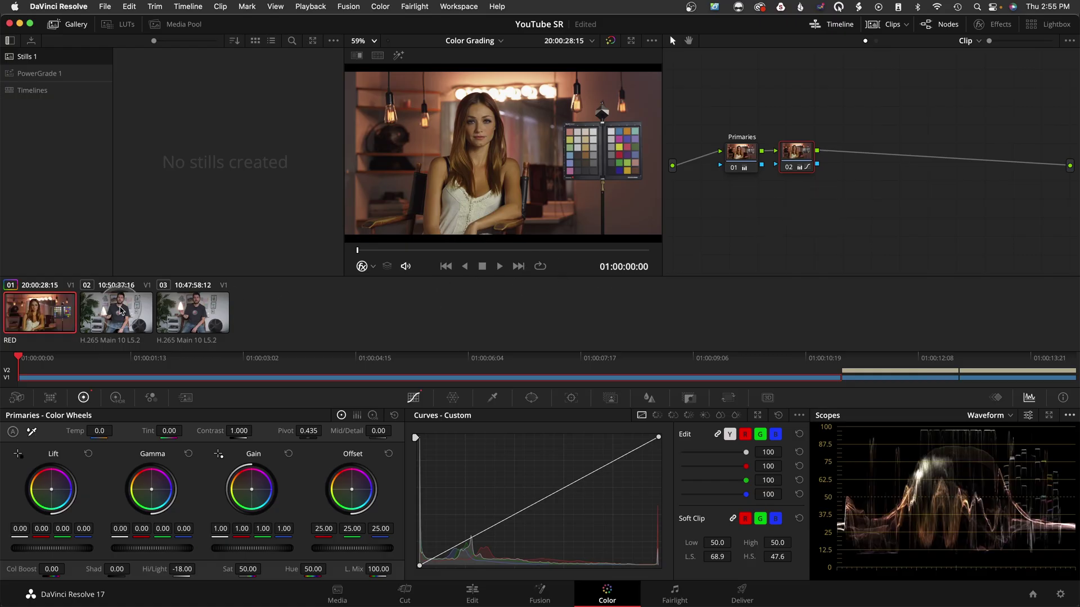
- Compare the No Filter clip with the Black Pro-Mist 1/8 clip full screen by alternating between them
click(121, 310)
click(181, 319)
key(Up)
key(super+f)
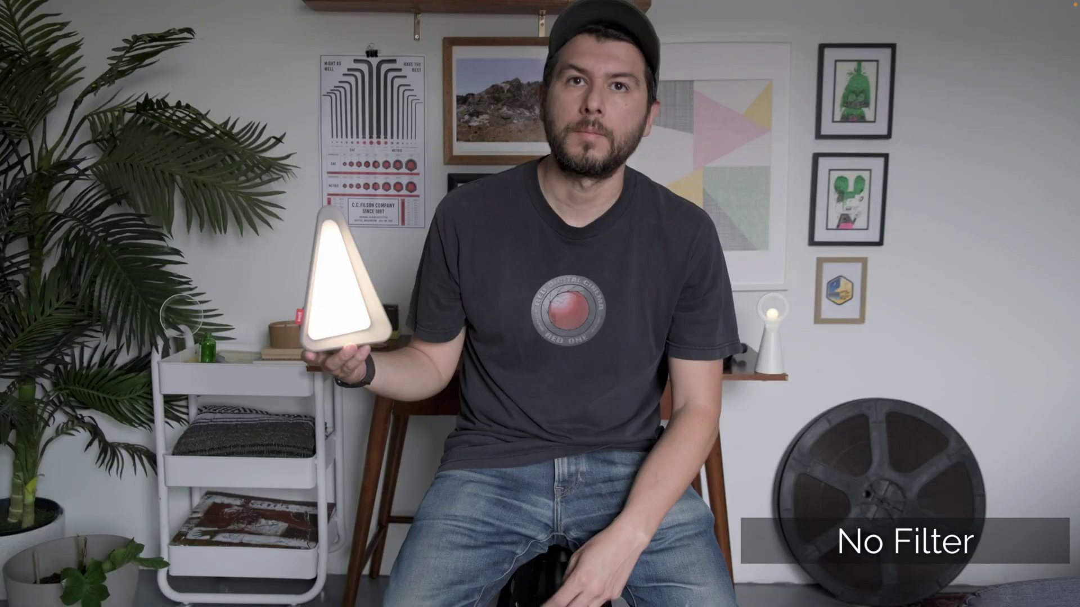
key(Down)
key(Up)
key(Down)
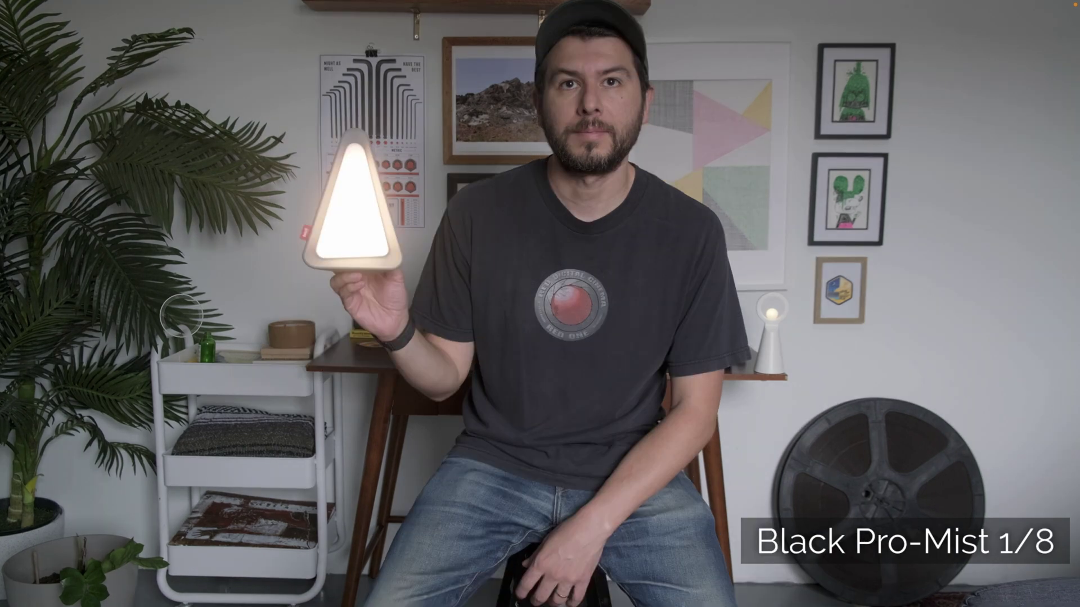
key(Up)
key(Down)
key(super+f)
- Return to the RED clip and examine its softened contrast full screen
key(Up)
key(Up)
key(super+f)
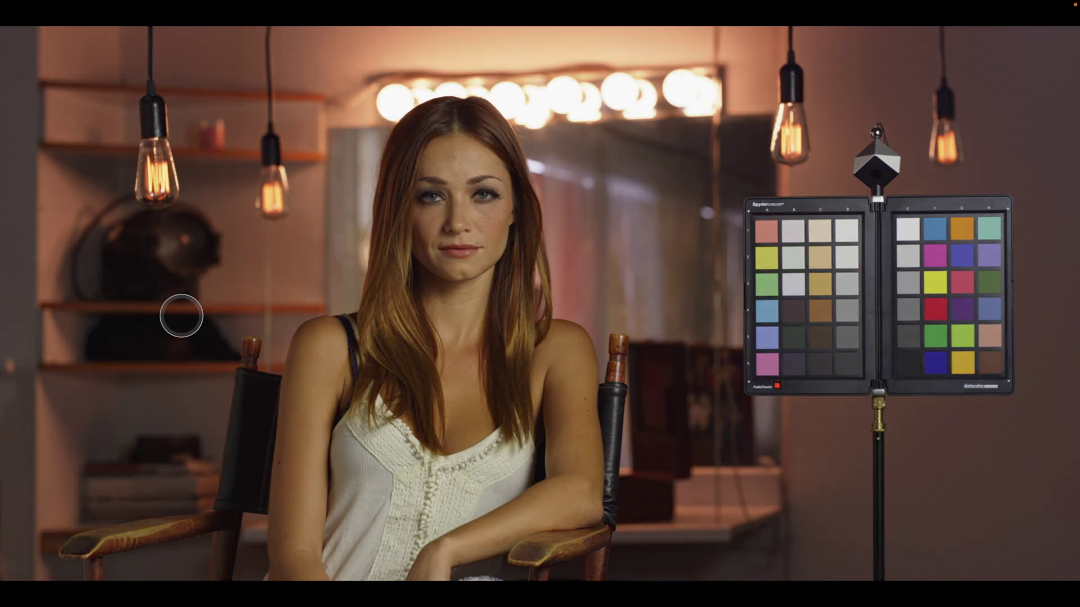
key(super+f)
- Label node 02 "Contrast" and add a new serial node after it
right_click(798, 158)
click(813, 178)
text(Contrast)
key(Return)
key(alt+s)
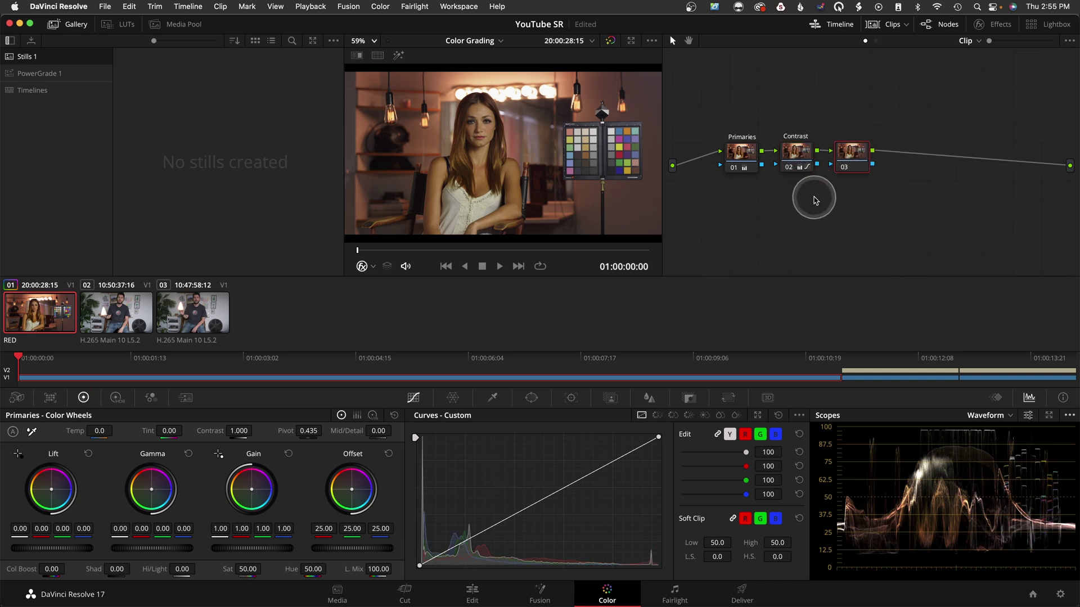
- Search the effects library for "glow" and apply the Resolve FX Light Glow effect to node 03
click(994, 24)
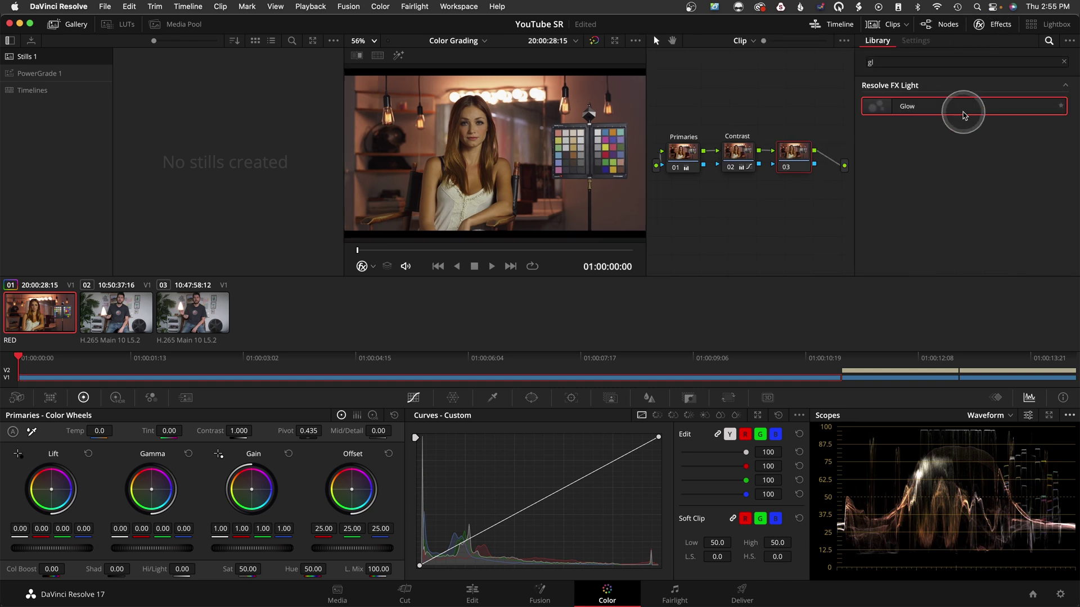
click(1065, 61)
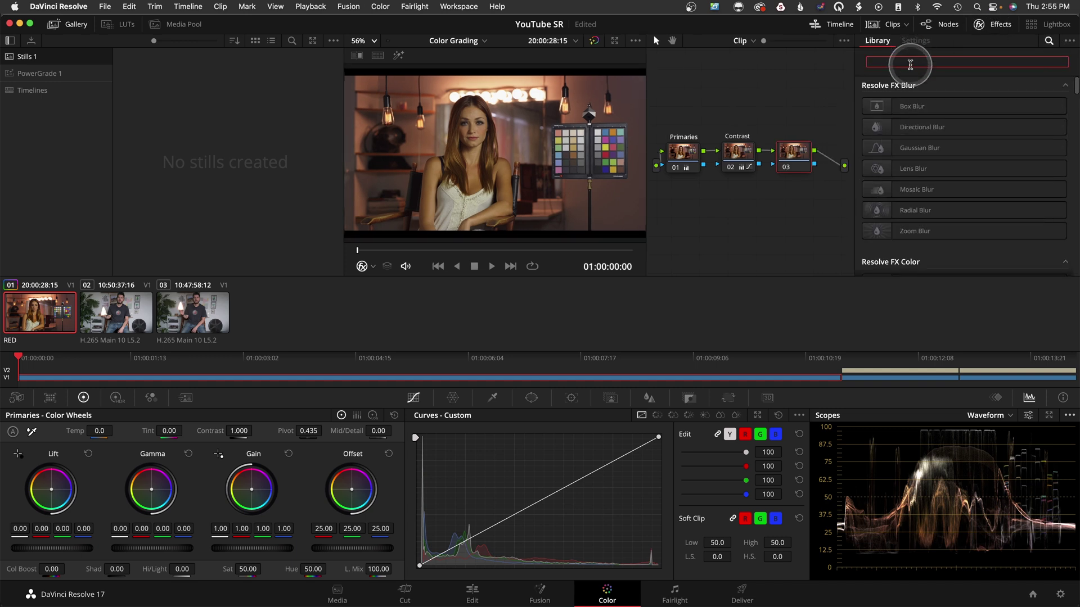
text(glow)
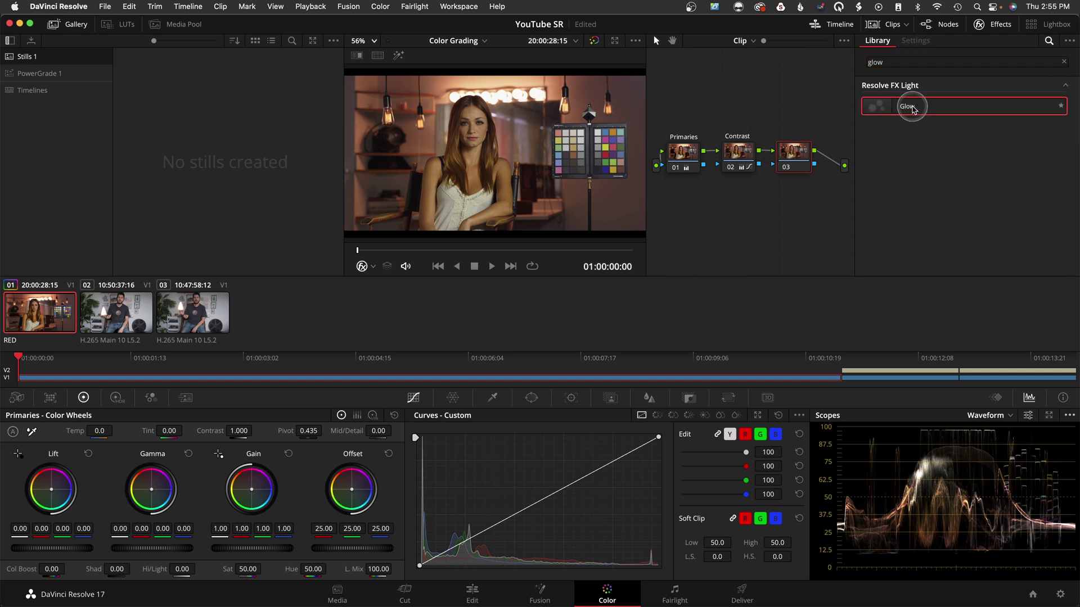
drag(900, 107, 802, 170)
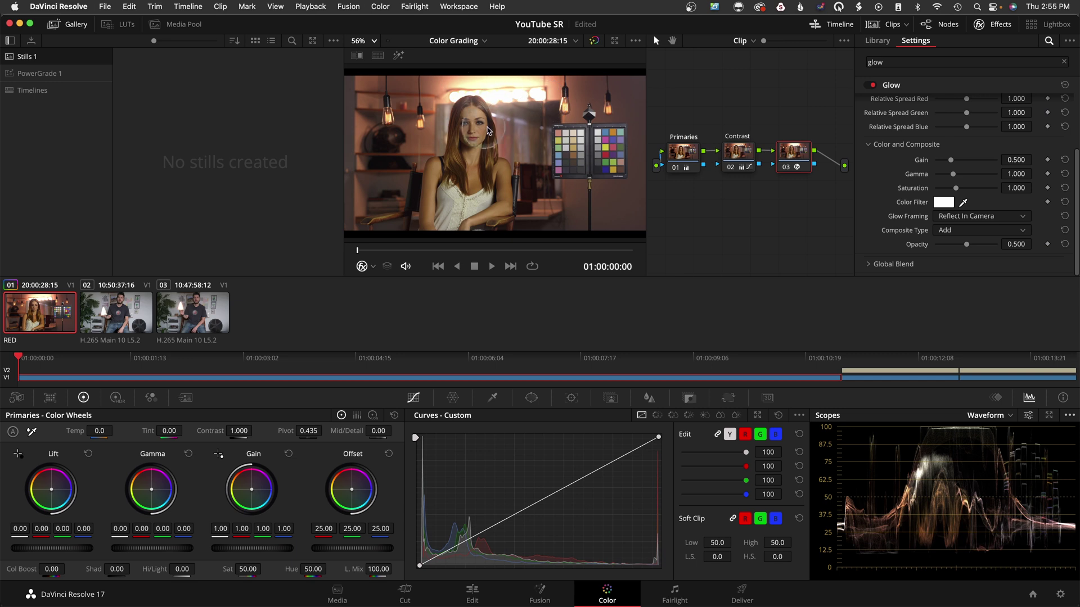
- Set the Glow effect's Shine Threshold to 0.951 and its Spread to 0.642
scroll(885, 157, up, 3)
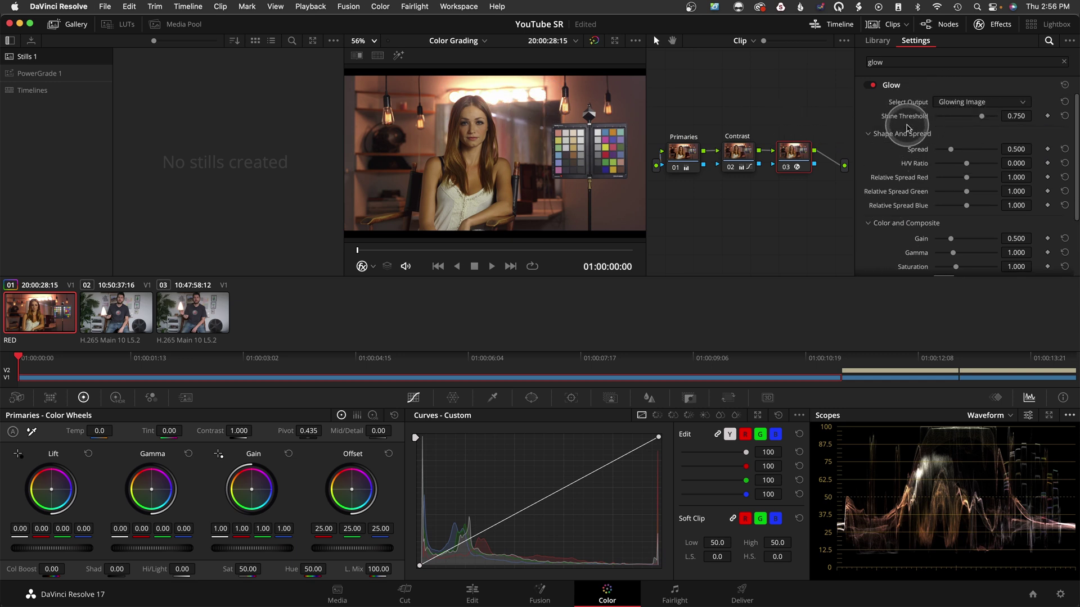
drag(981, 117, 1048, 118)
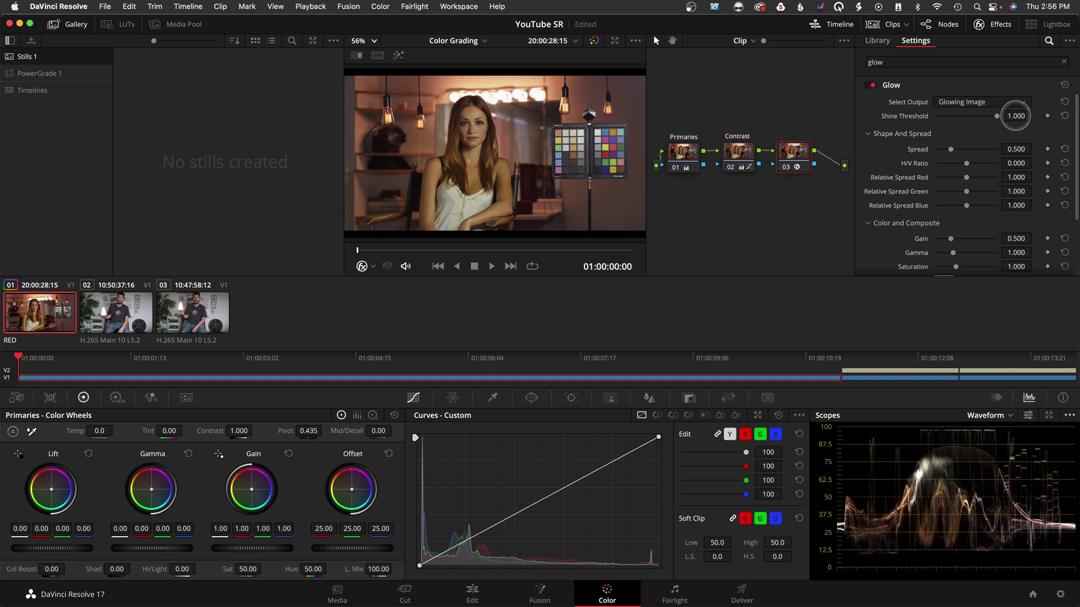
drag(1016, 116, 988, 117)
mouse_move(950, 150)
mouse_down()
mouse_move(960, 148)
mouse_move(951, 149)
mouse_up()
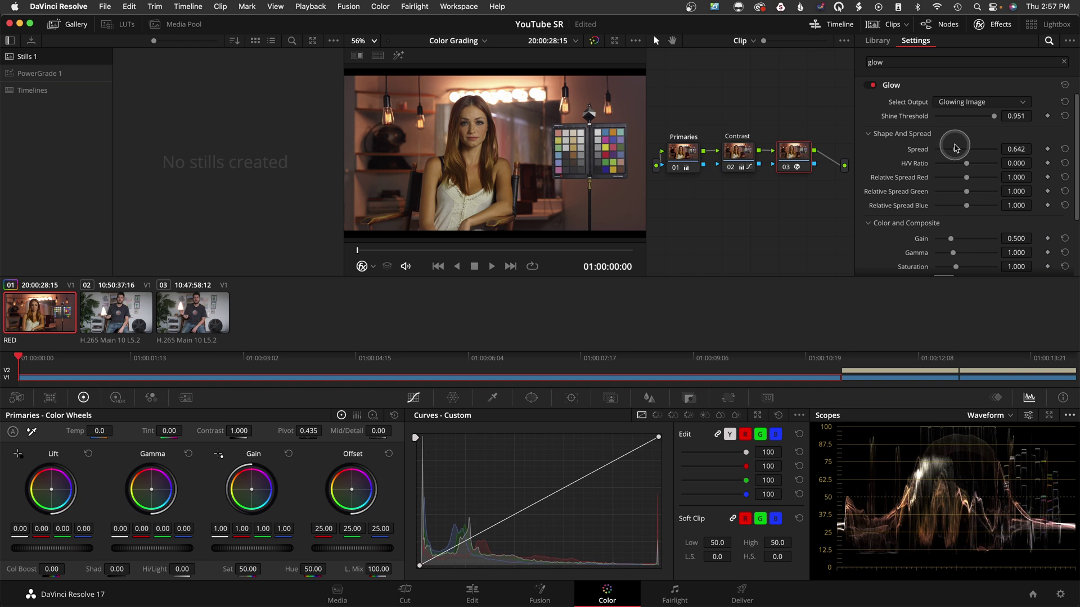
- Change the Glow effect's Color Filter to a warm yellow
scroll(891, 165, down, 2)
scroll(890, 165, down, 2)
scroll(894, 146, up, 3)
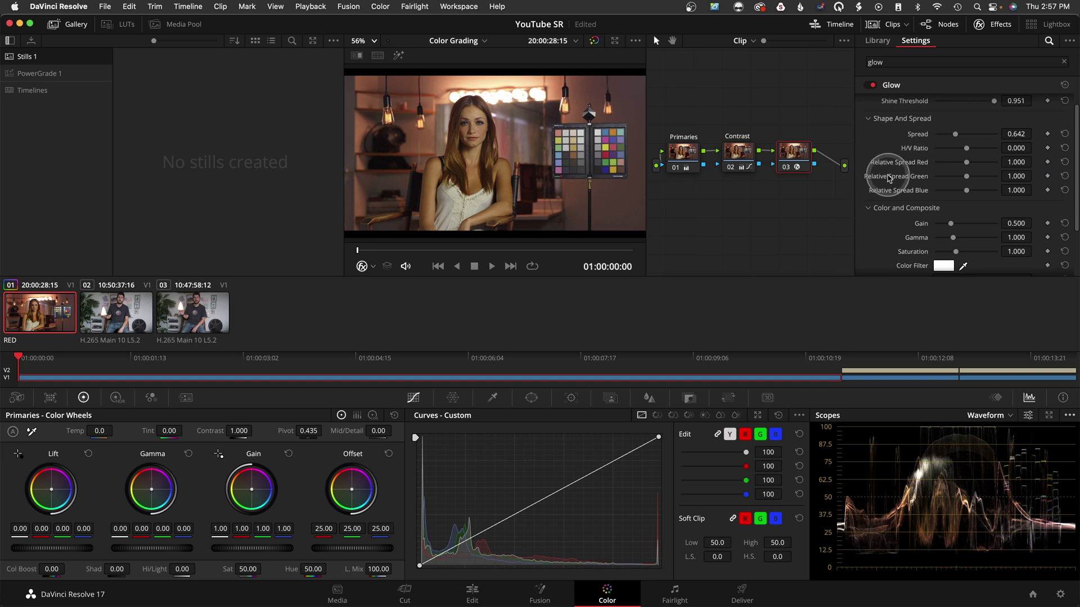
scroll(880, 183, down, 2)
click(943, 226)
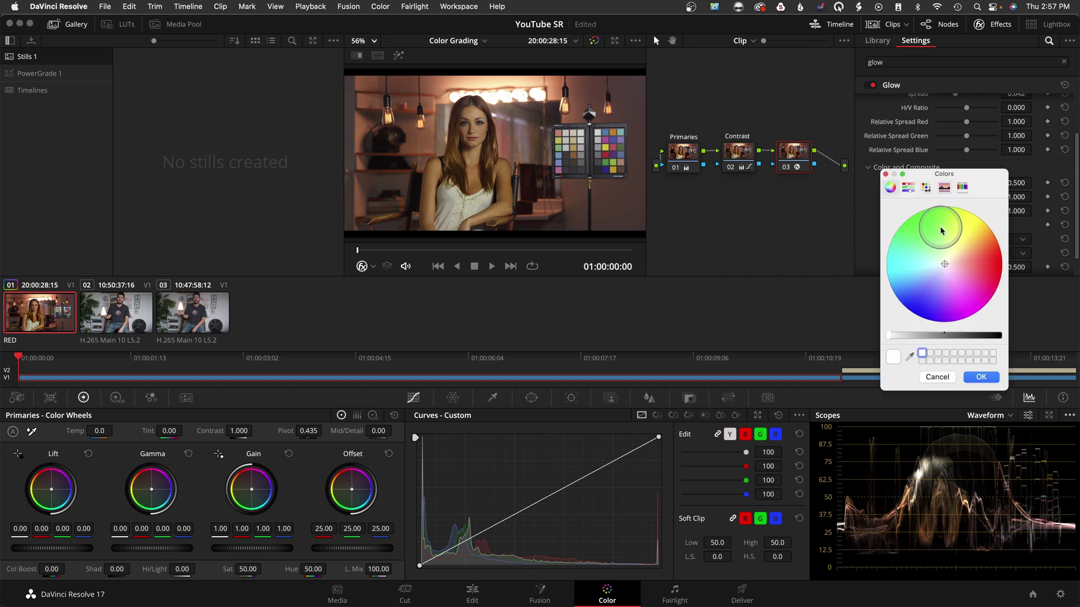
drag(946, 266, 950, 260)
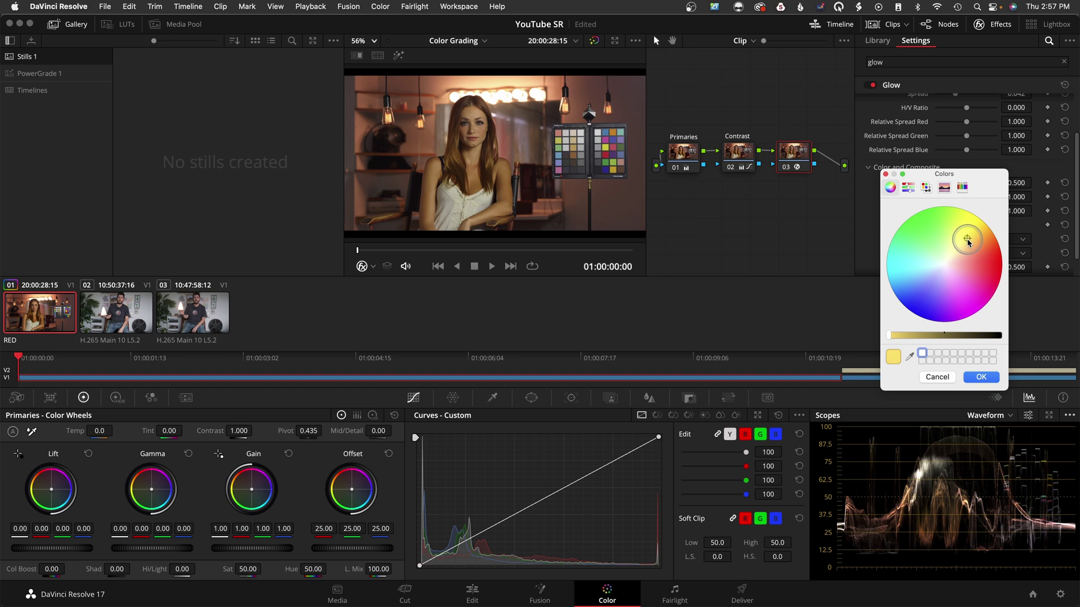
drag(910, 251, 965, 255)
click(981, 376)
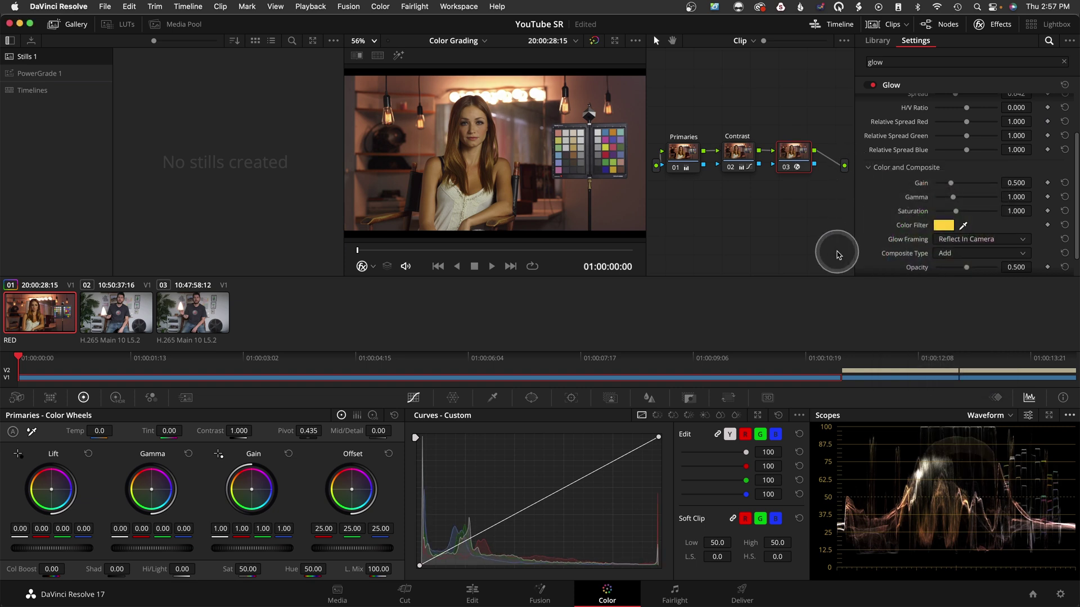
- Close the effects settings, select the Contrast node together with node 03, and toggle them off and on to compare the image
click(991, 24)
click(782, 159)
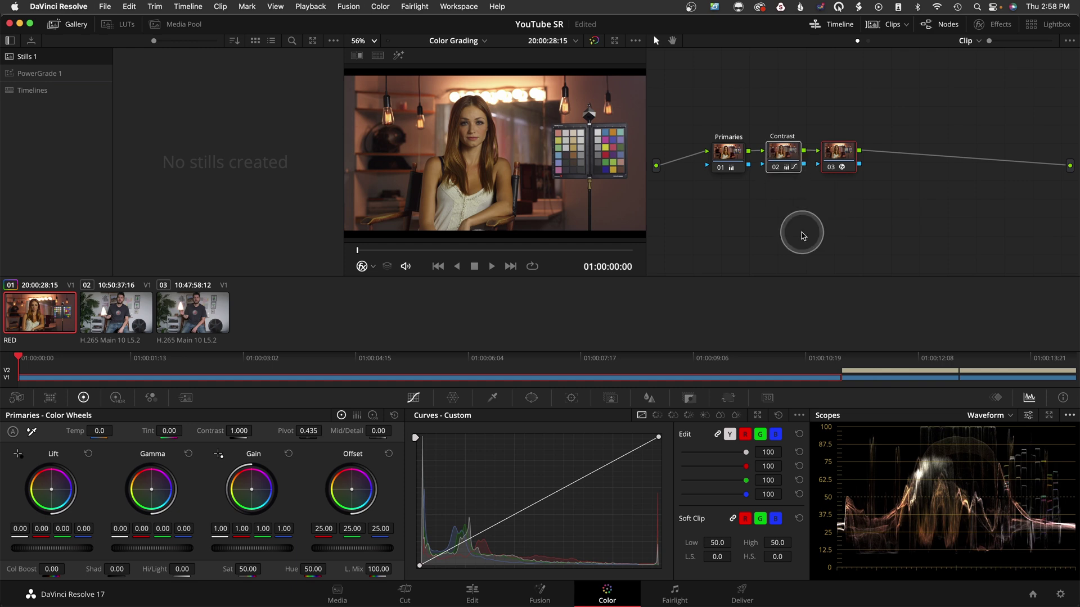
key(ctrl+d)
key(ctrl+d)
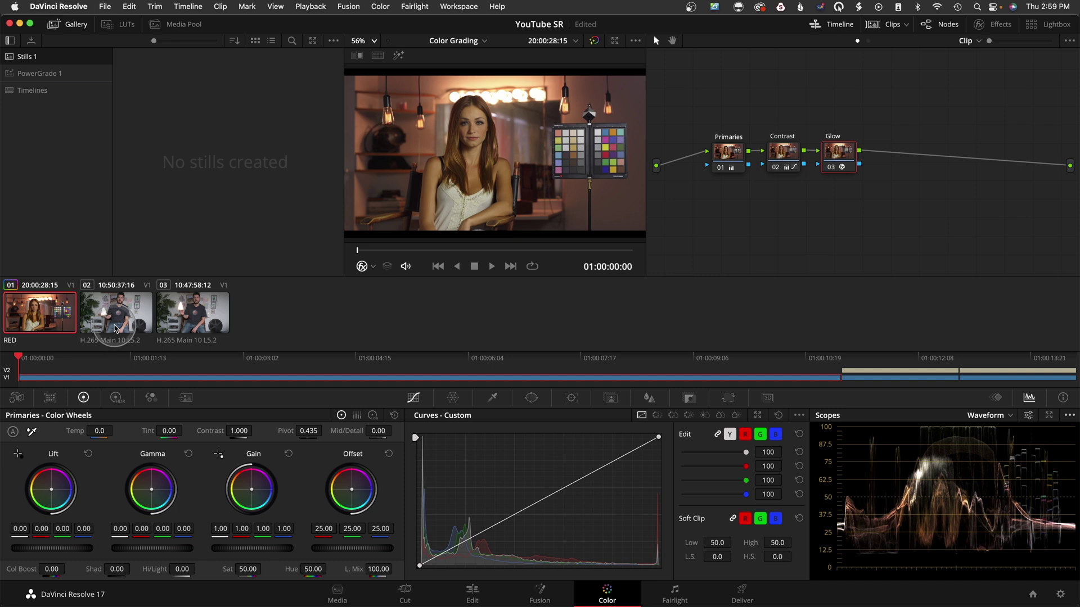
- Copy the RED clip's Contrast node onto node 01 of the No Filter clip and add a new serial node after it
click(789, 163)
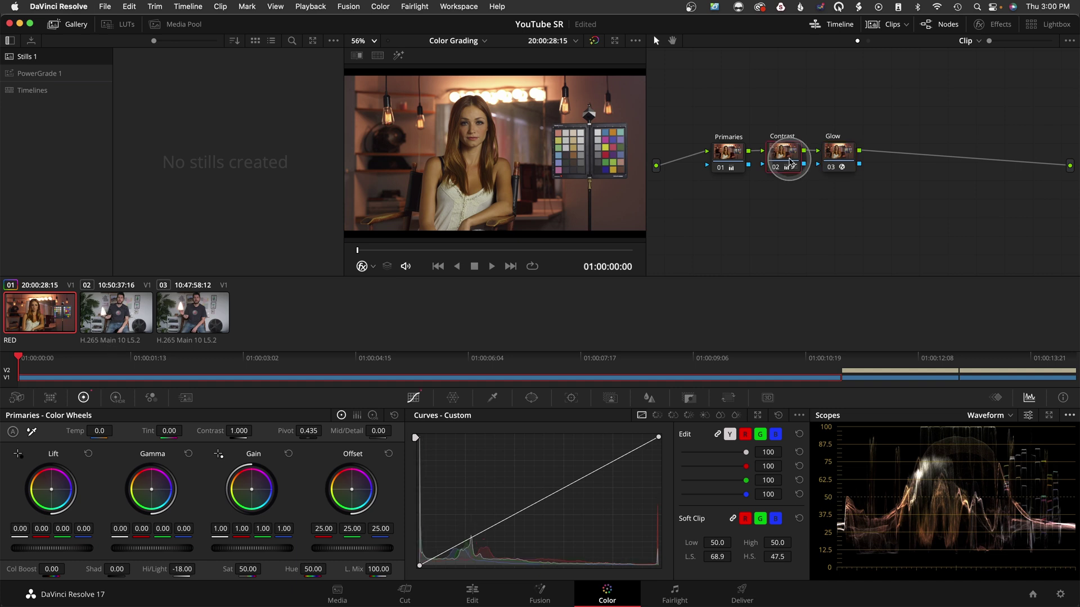
click(129, 322)
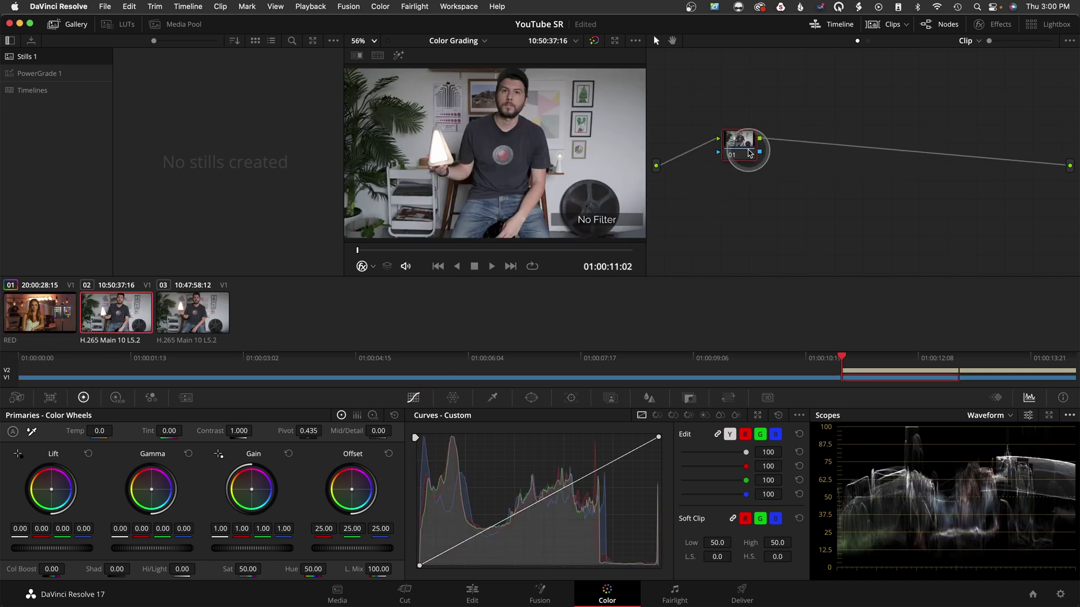
key(super+p)
key(alt+s)
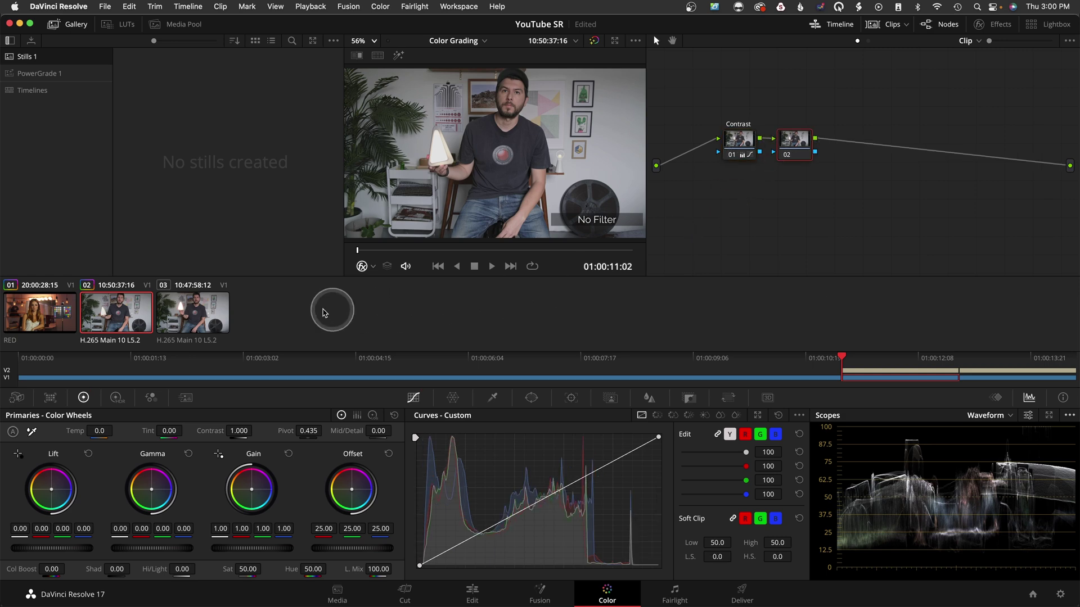
- Copy the Glow node from the RED clip and paste it onto node 02 of the No Filter clip
key(Up)
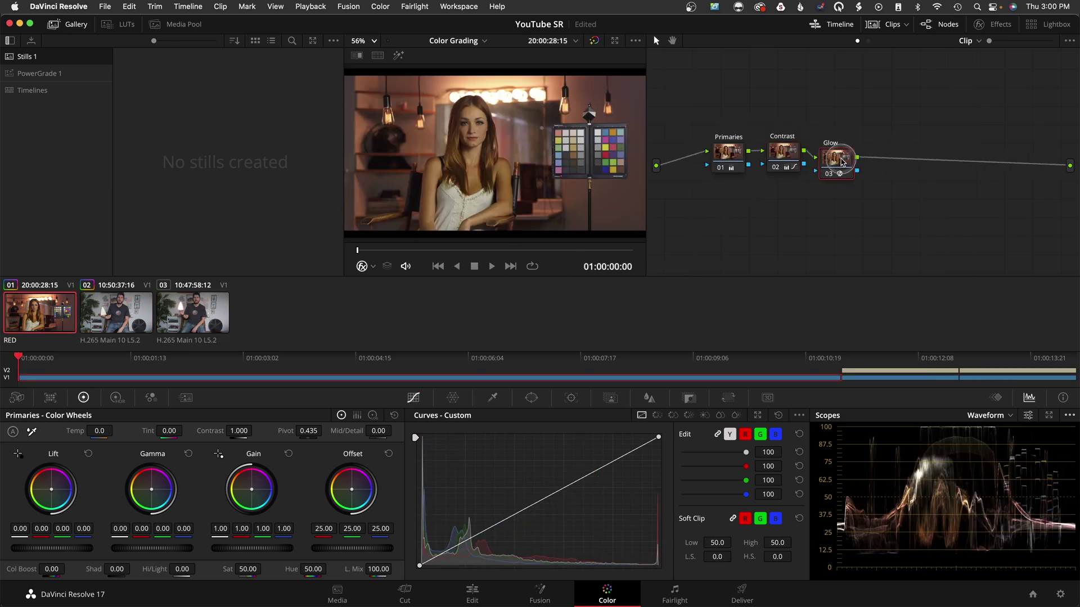
key(super+c)
key(Down)
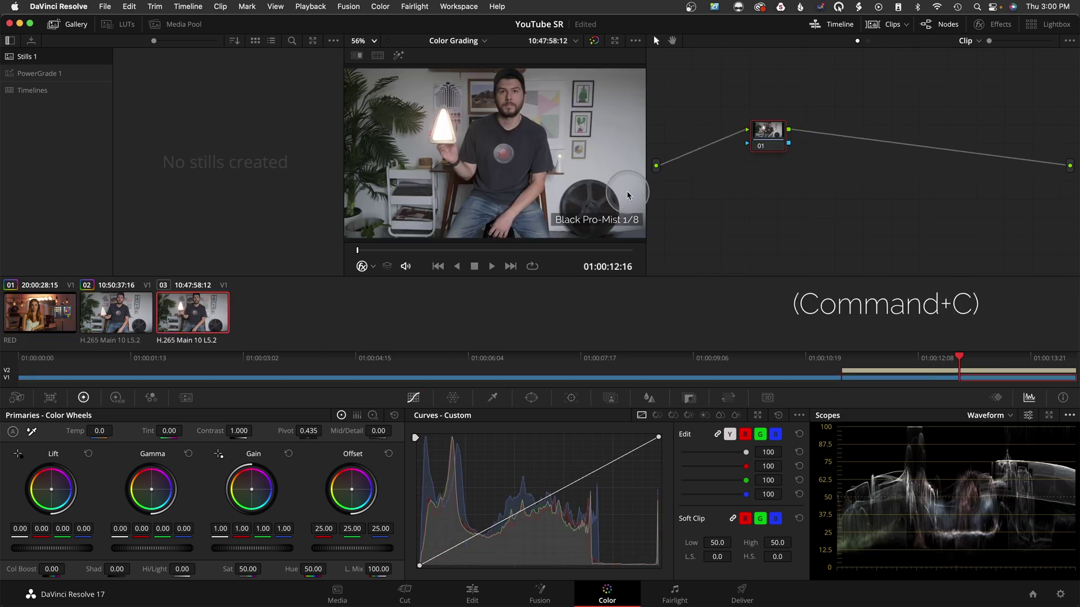
drag(795, 147, 802, 146)
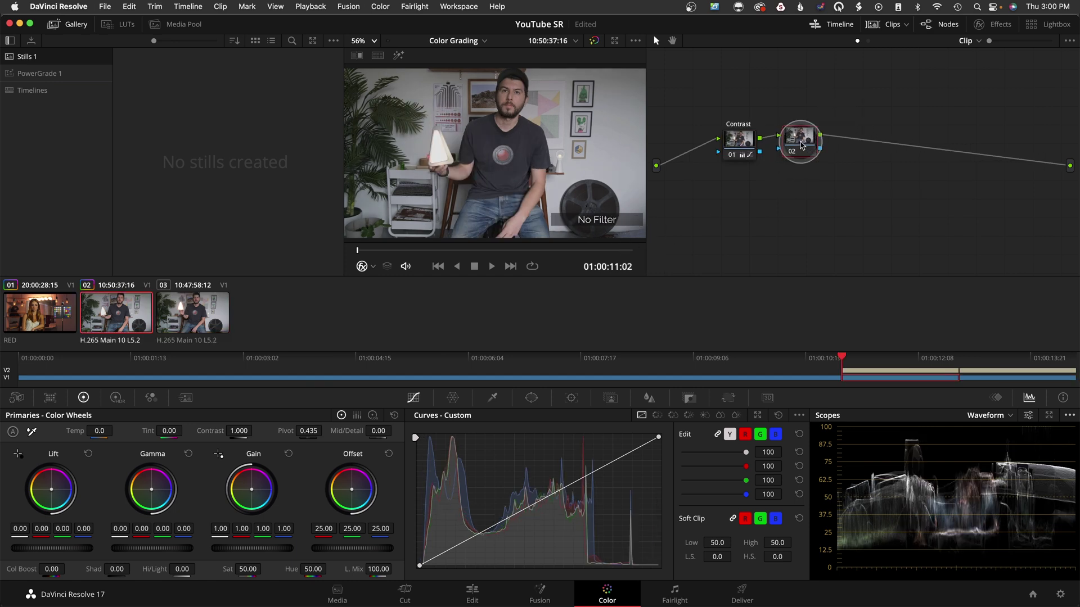
key(super+v)
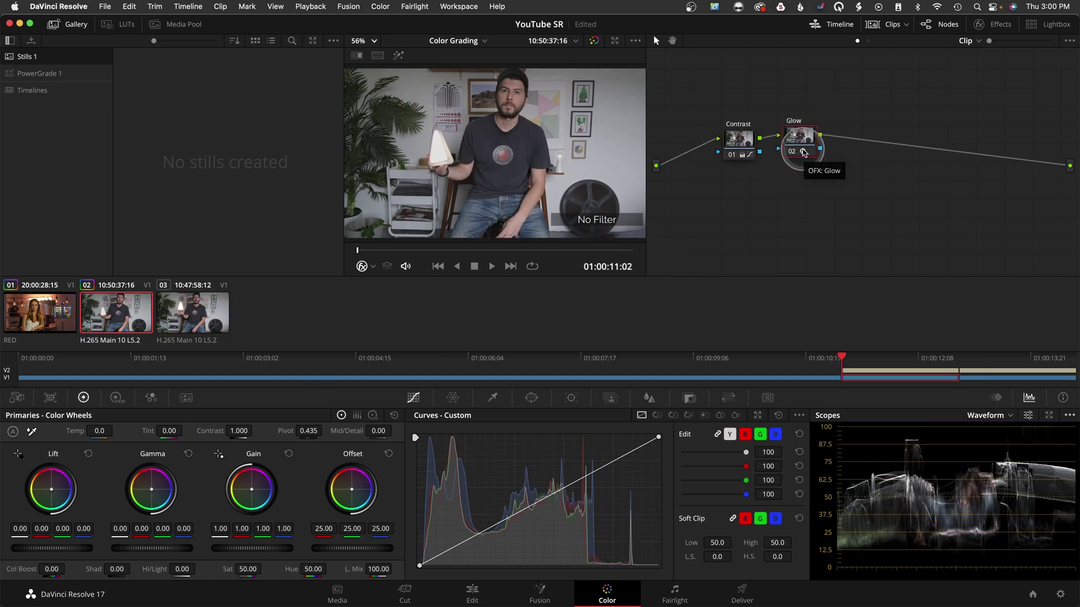
- Set the Glow effect's Shine Threshold to 0.752 and its Color Filter to a pale cream, and close the effect settings
click(984, 27)
drag(950, 115, 980, 119)
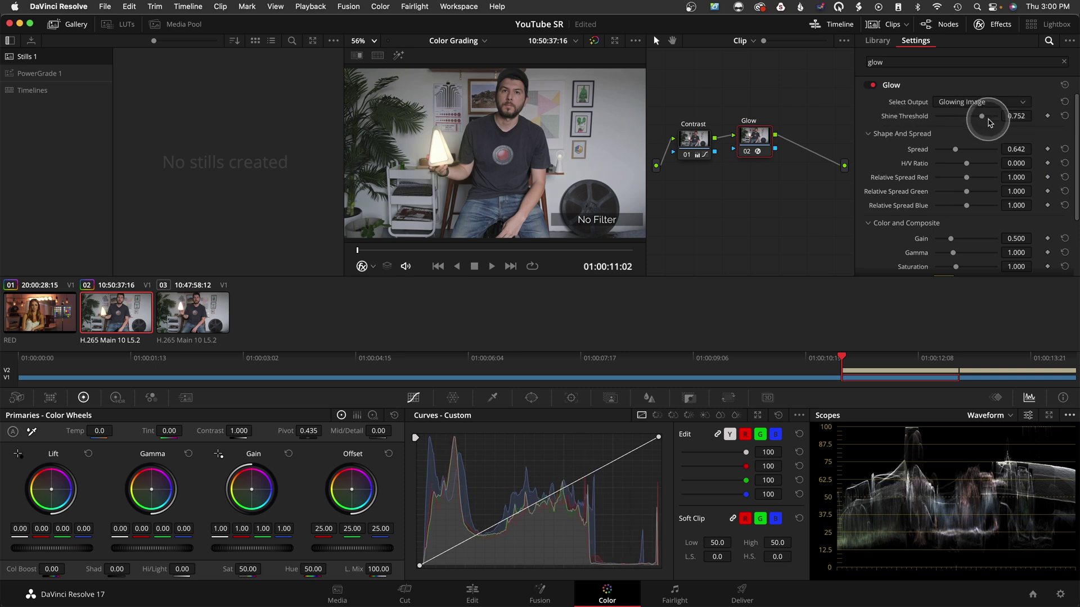
scroll(868, 240, down, 2)
click(944, 242)
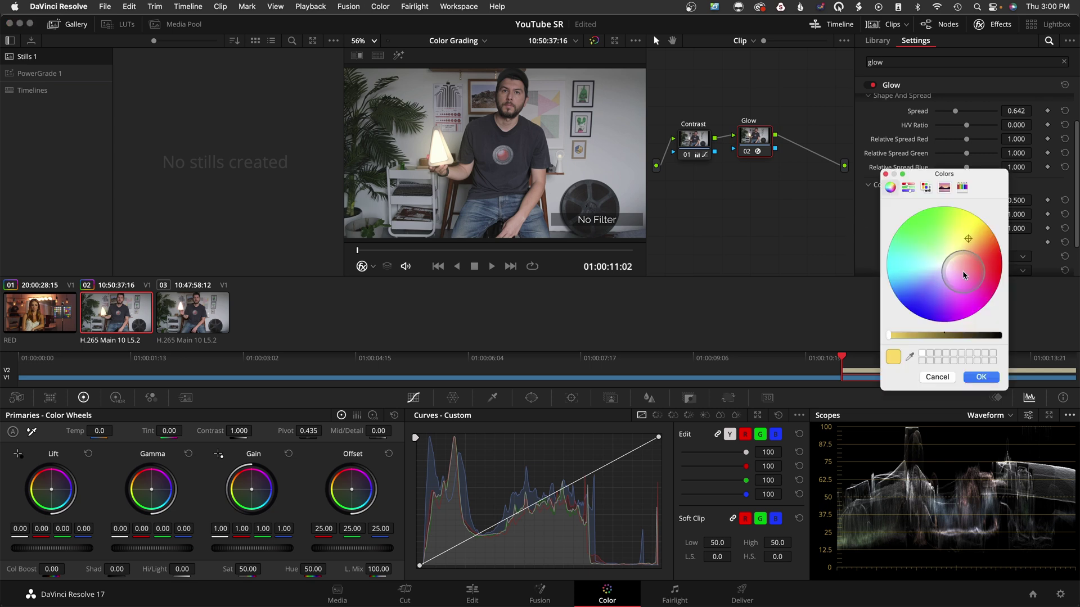
drag(964, 249, 951, 263)
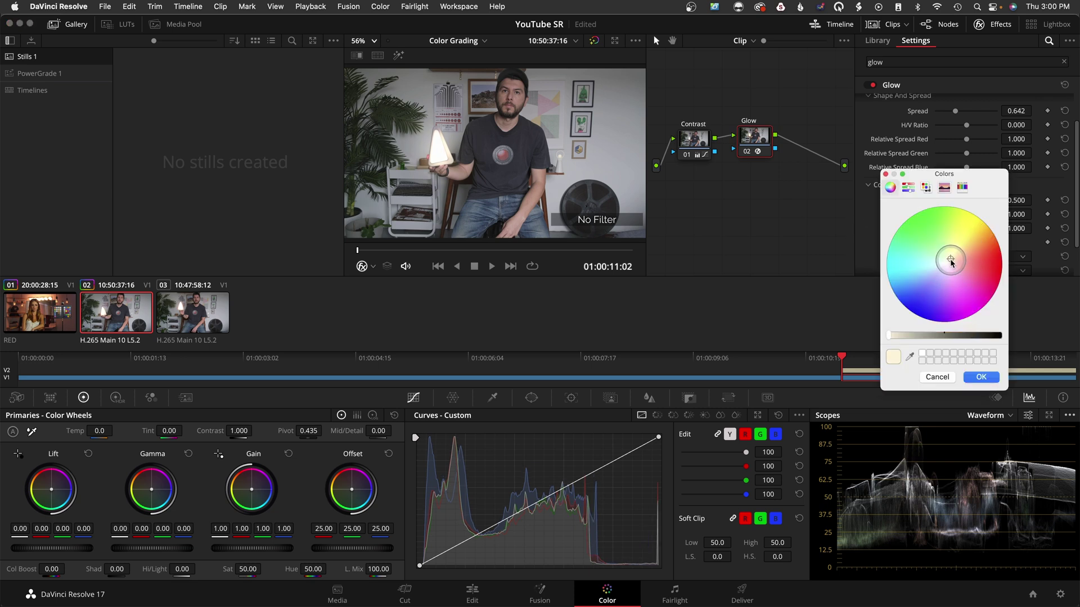
click(983, 379)
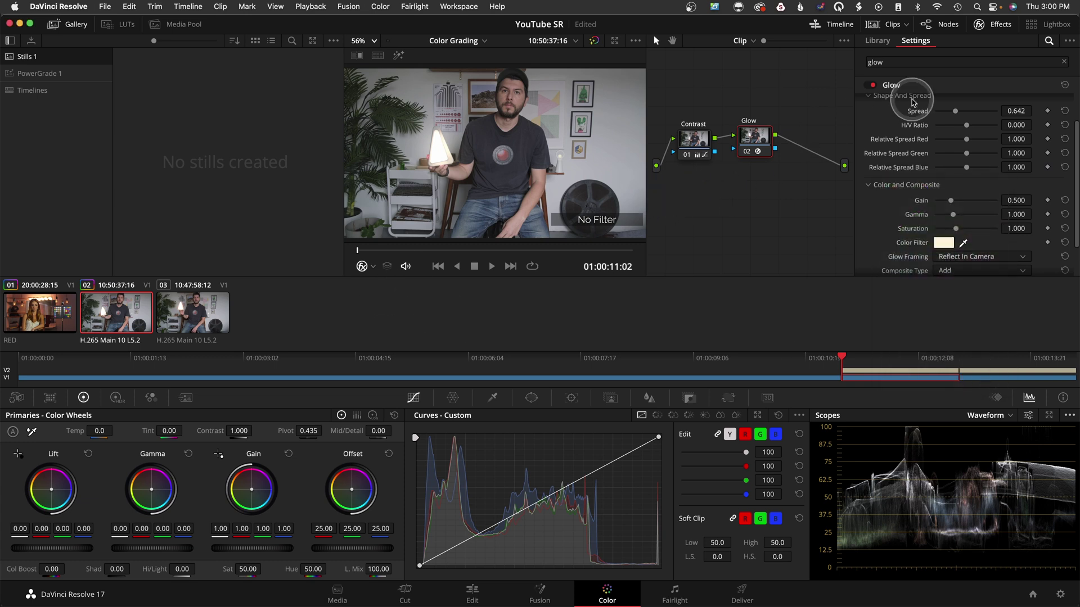
click(990, 32)
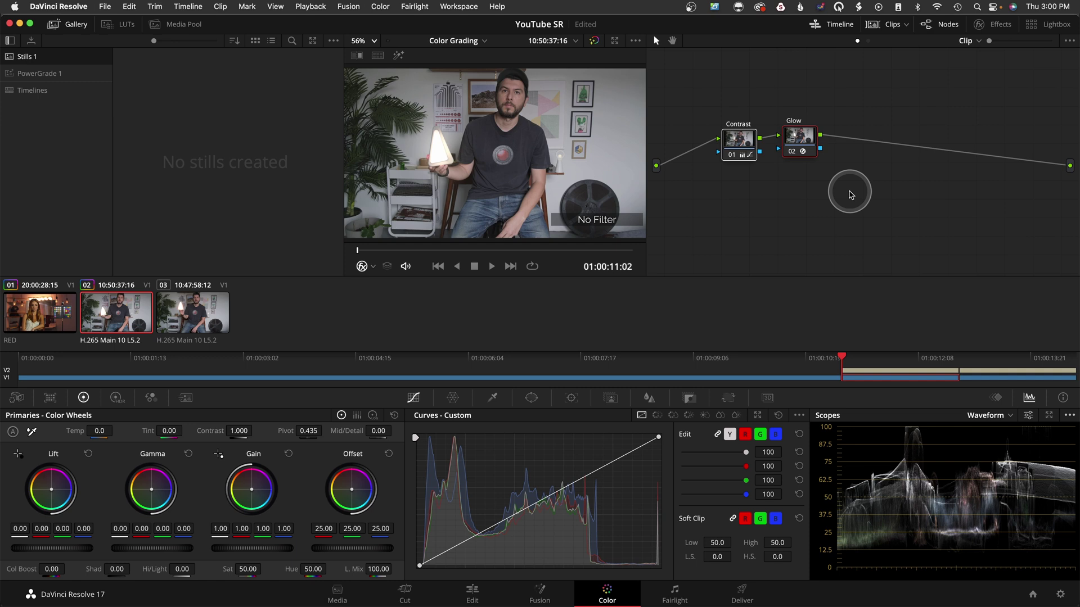
click(870, 174)
click(700, 187)
click(874, 164)
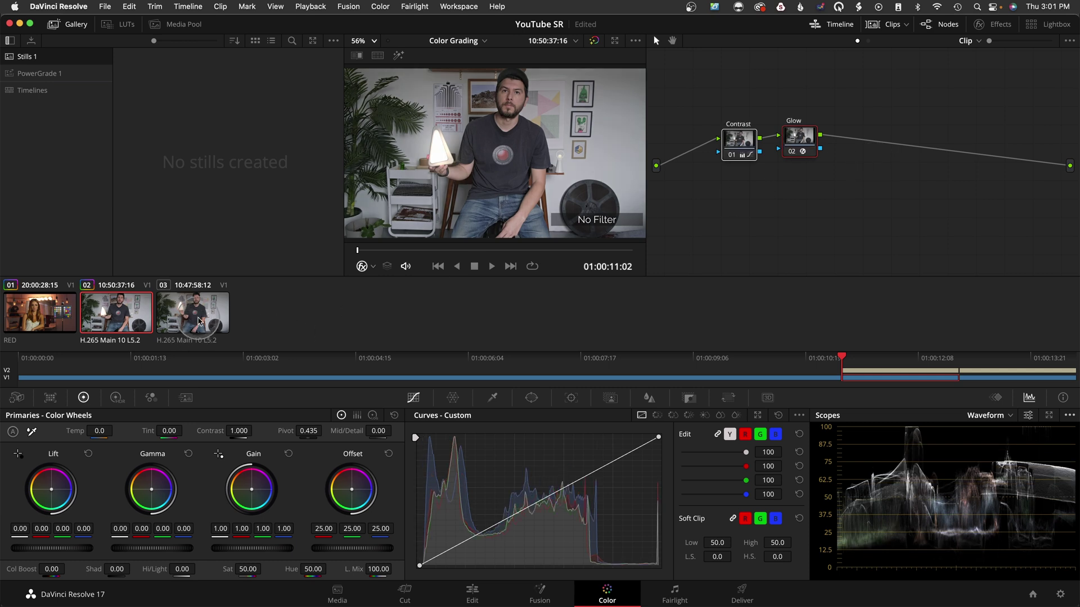
- Add clip 03 to the selection alongside clip 02 and show both in a split-screen comparison using the Selected Clips mode
click(198, 321)
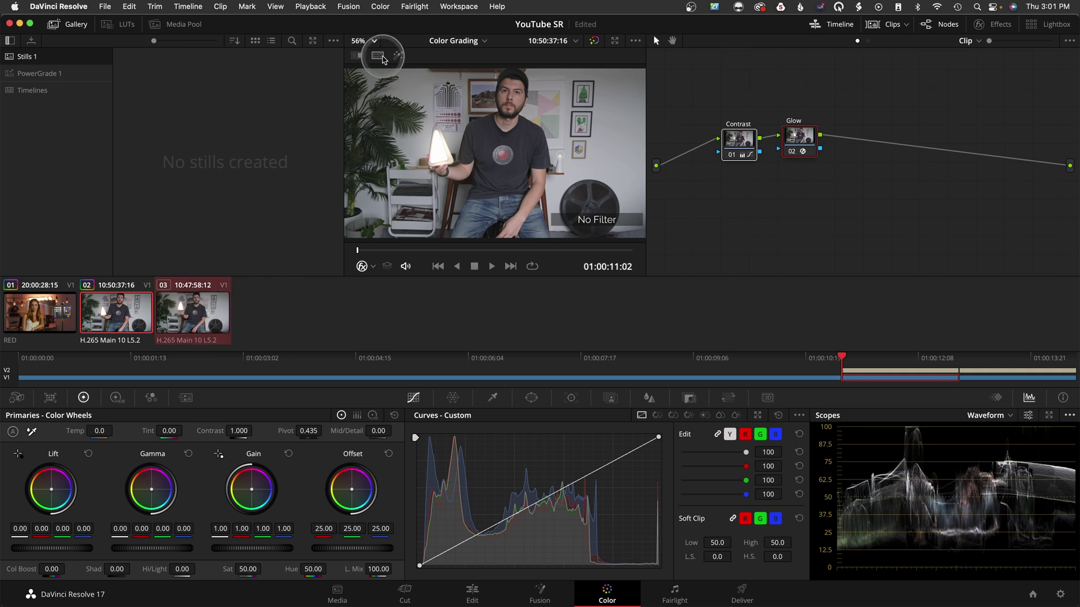
click(379, 55)
click(579, 56)
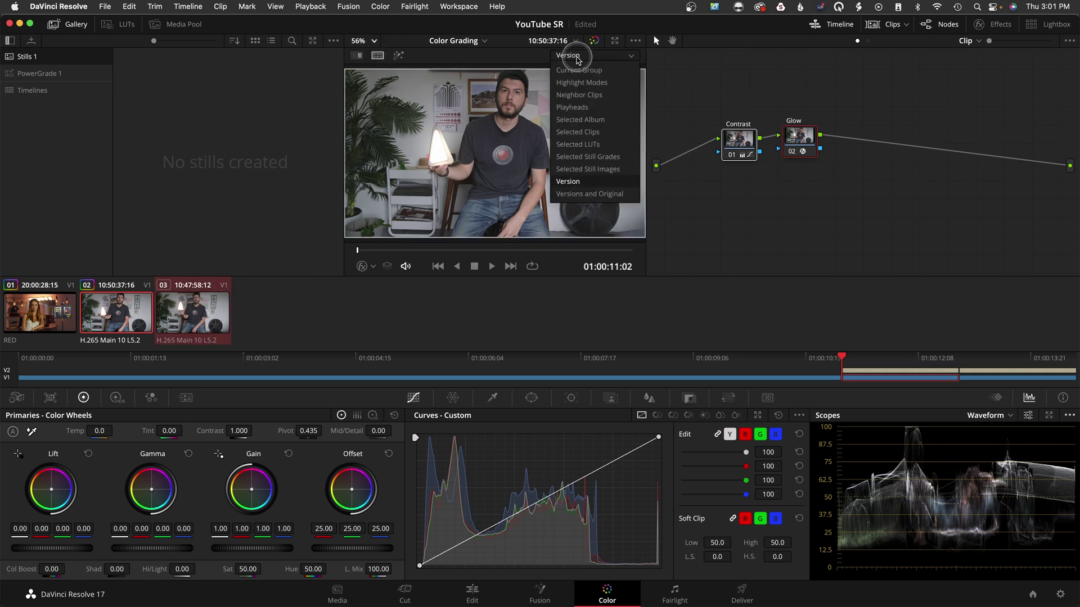
click(617, 134)
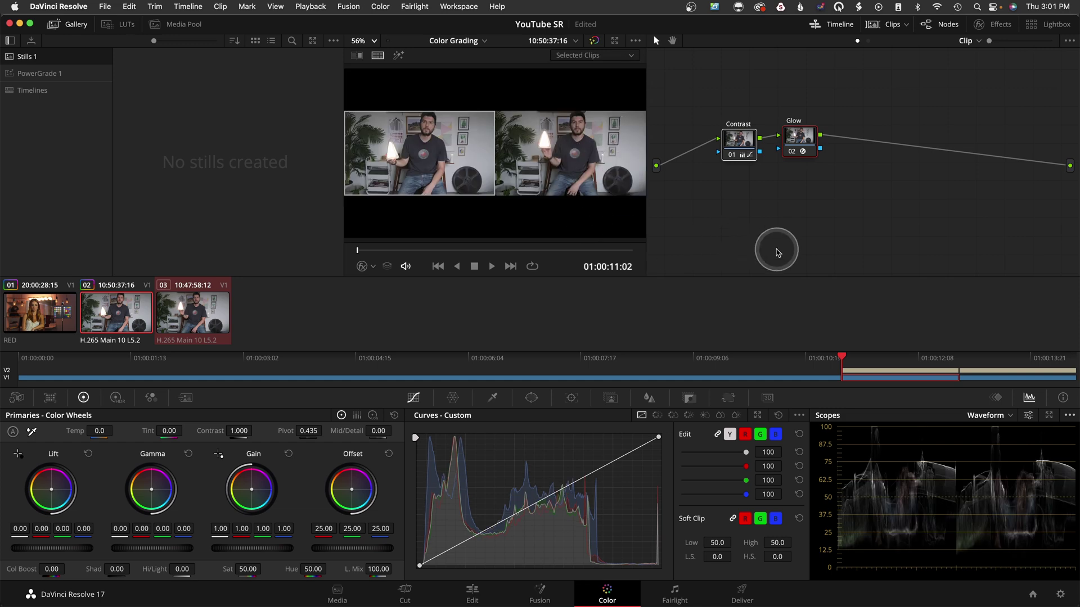
- View the split screen full screen and compare the lamp highlights and overall image of the graded clip with the real filter clip
key(super+f)
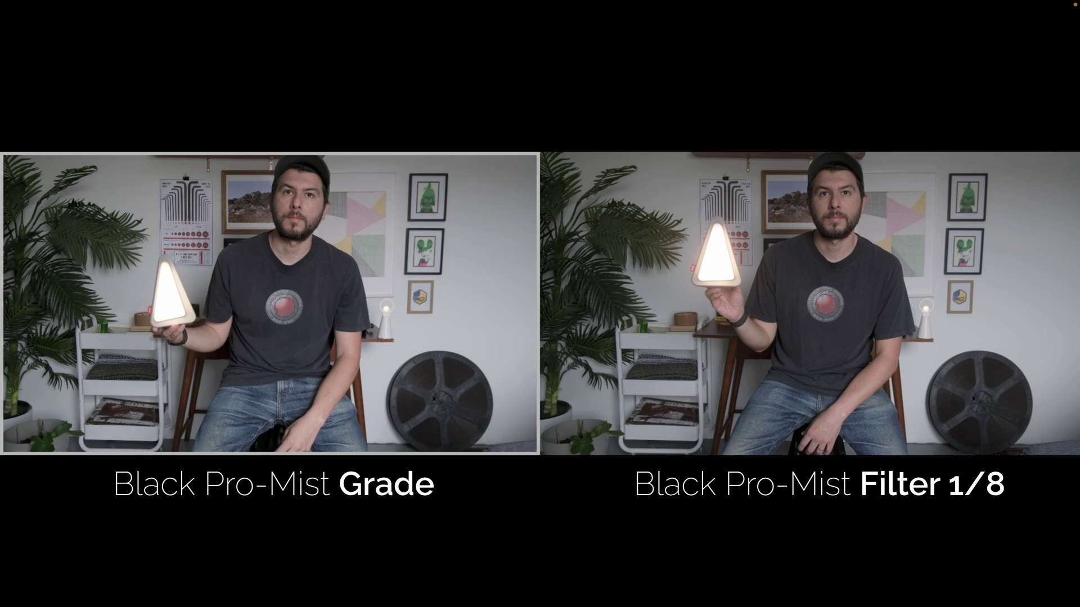
click(633, 108)
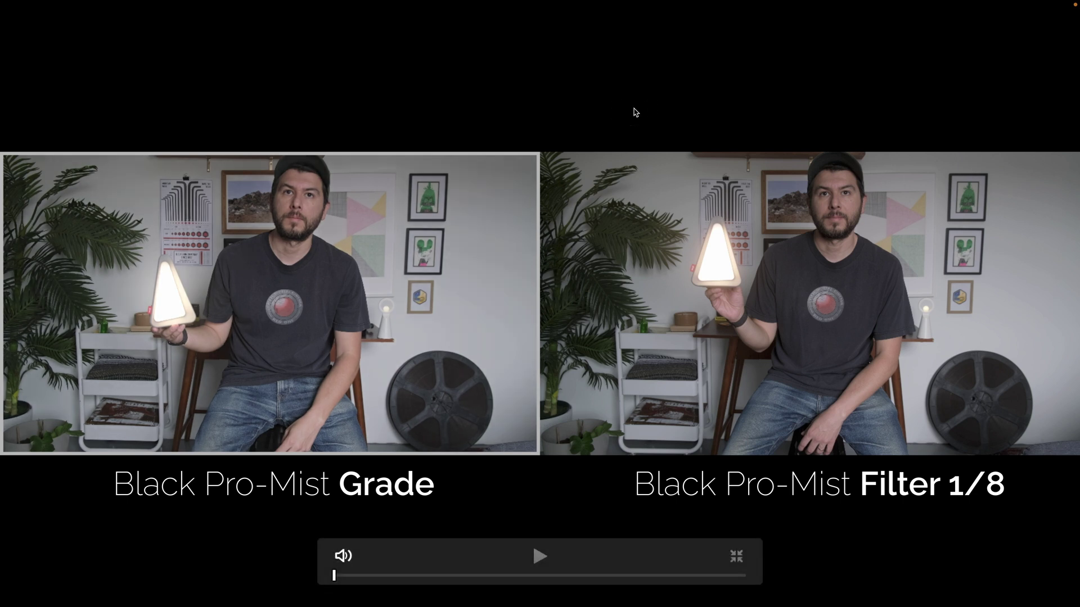
click(160, 267)
click(737, 229)
click(602, 291)
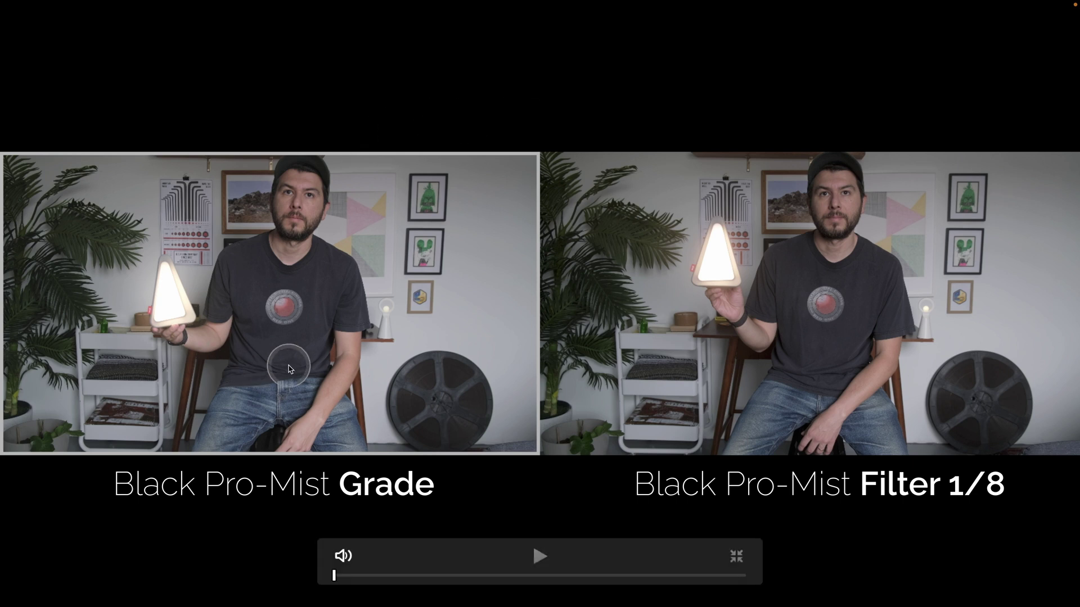
click(250, 134)
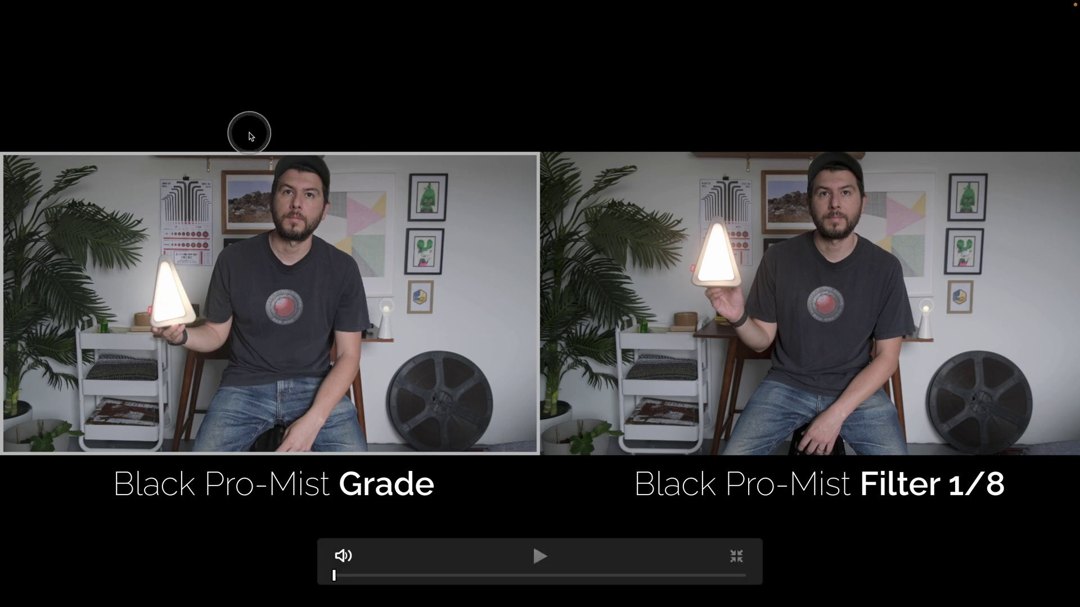